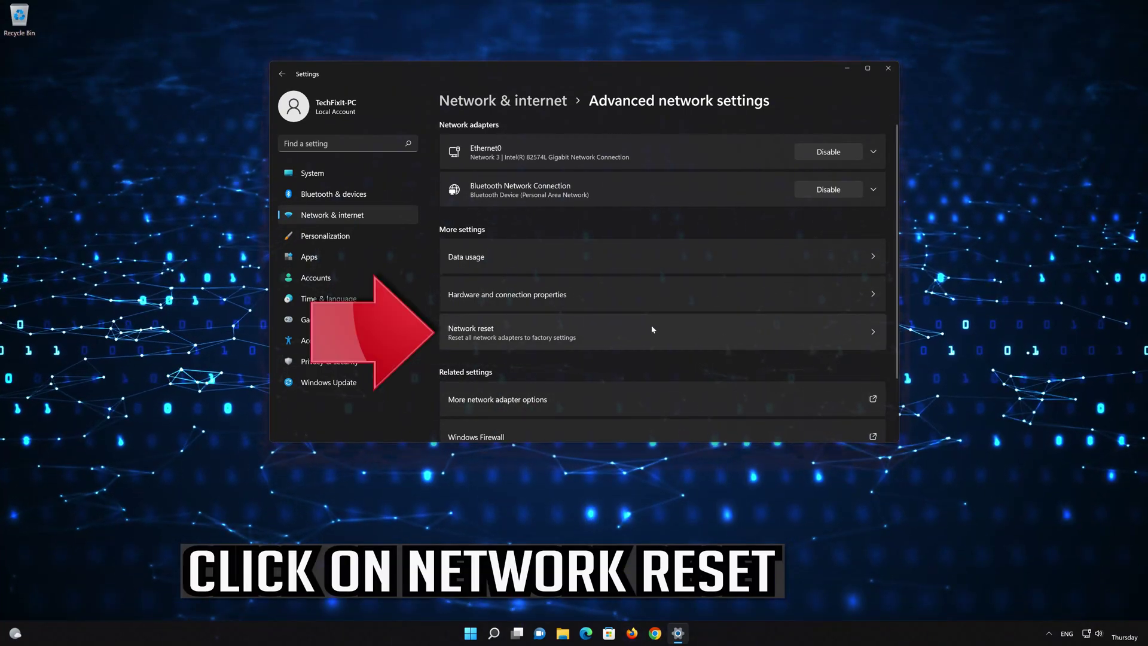
# Run a network reset of all adapters, confirm it, dismiss the sign-out notice and close Settings.
pyautogui.click(532, 333)
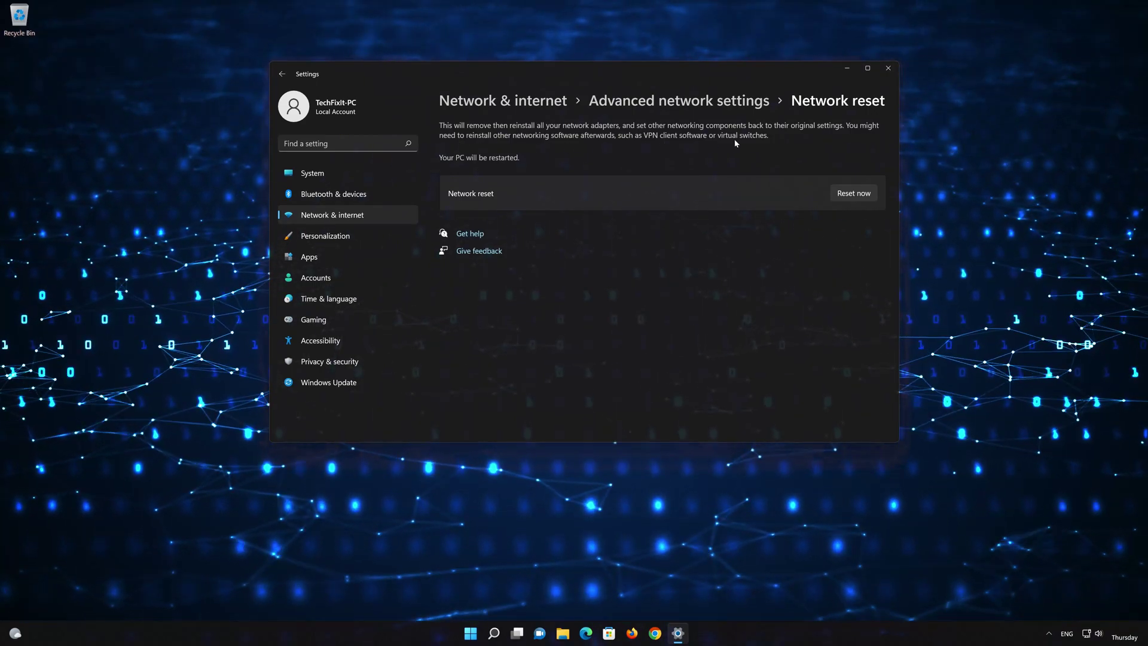
pyautogui.click(865, 194)
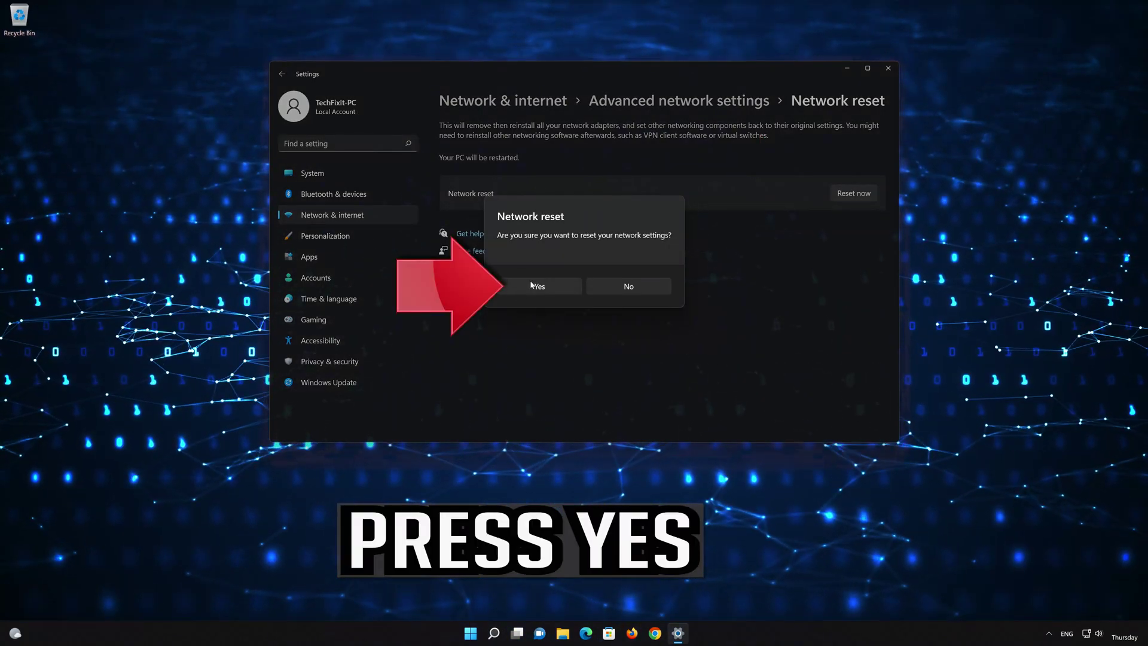
pyautogui.click(522, 292)
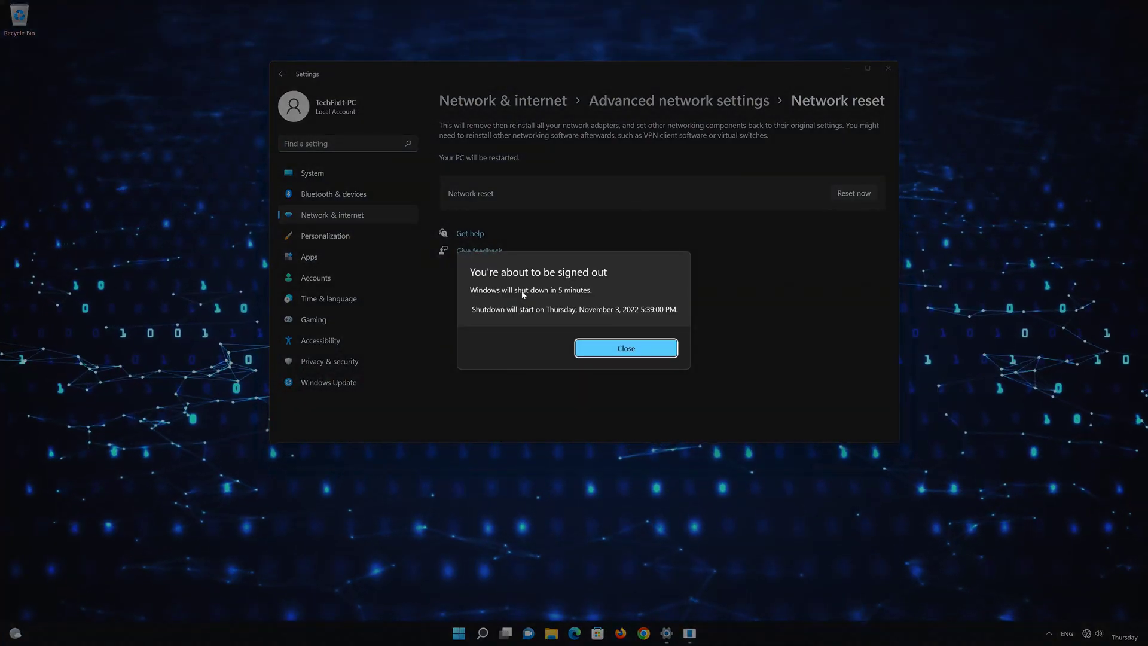
pyautogui.click(631, 350)
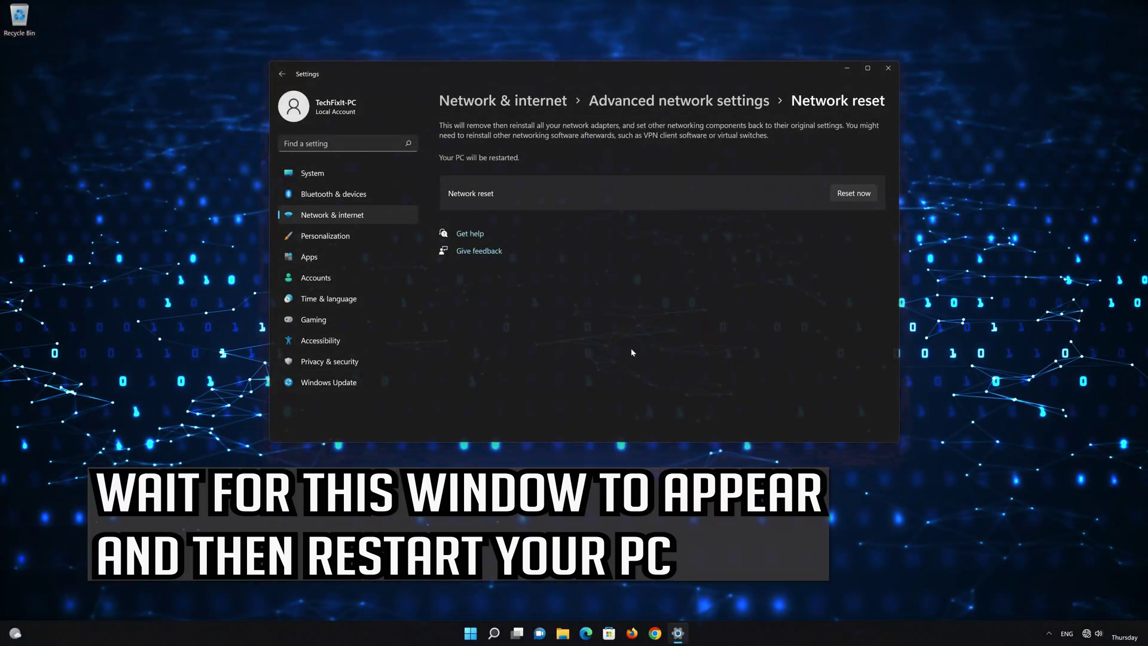
pyautogui.click(889, 69)
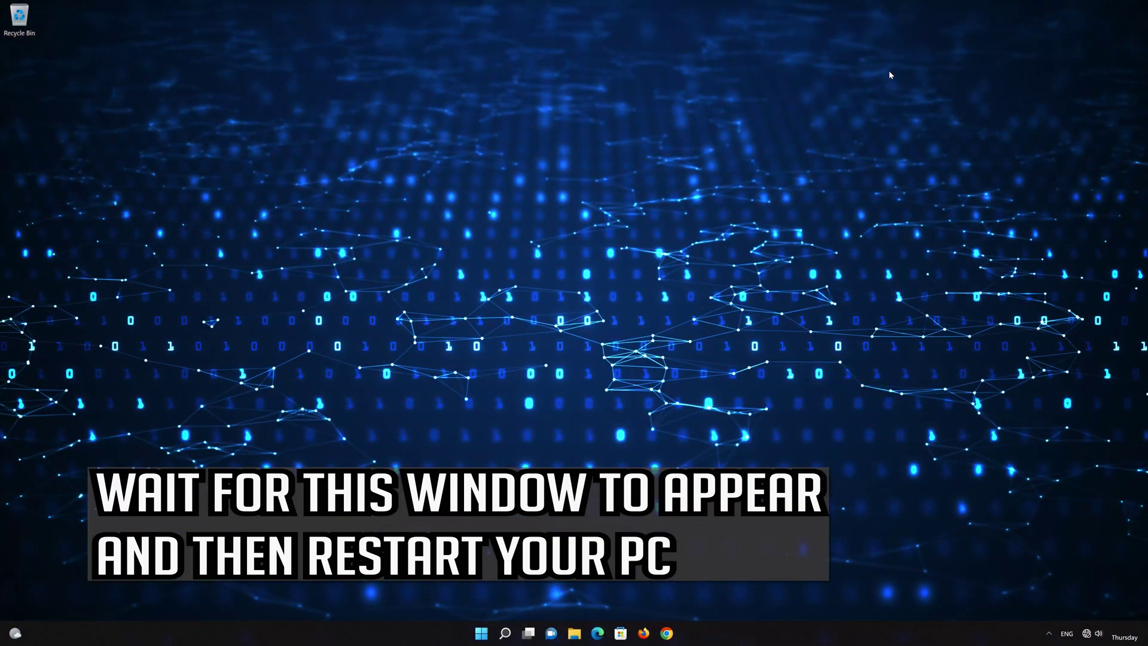
# Restart the PC to apply the network reset.
pyautogui.click(480, 633)
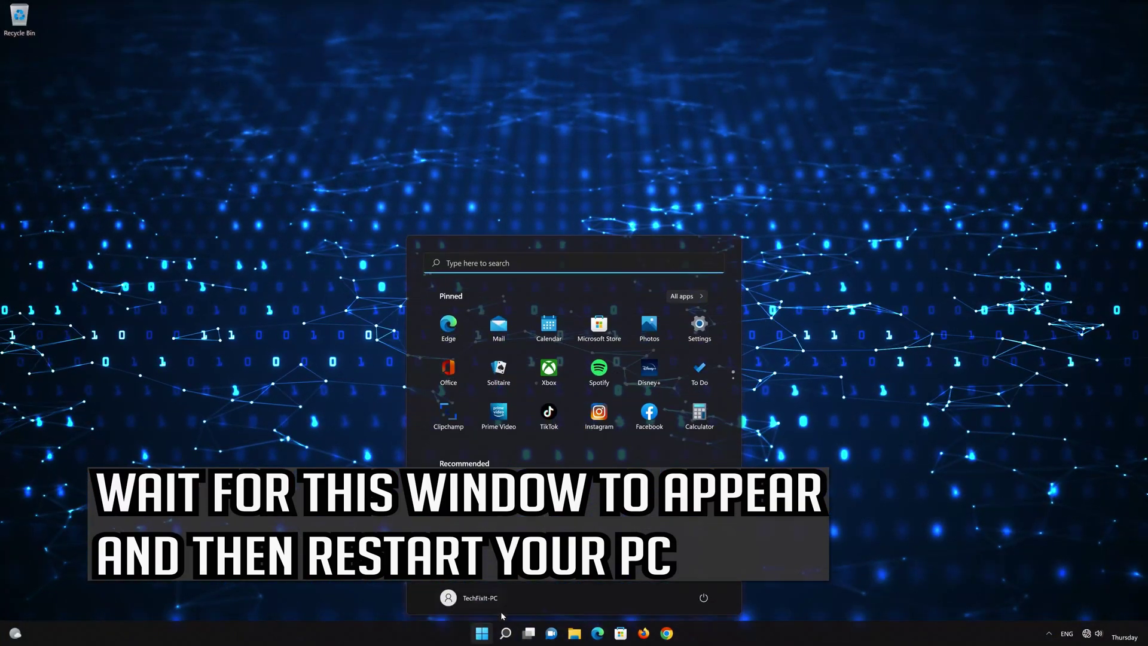
pyautogui.click(702, 596)
pyautogui.click(697, 577)
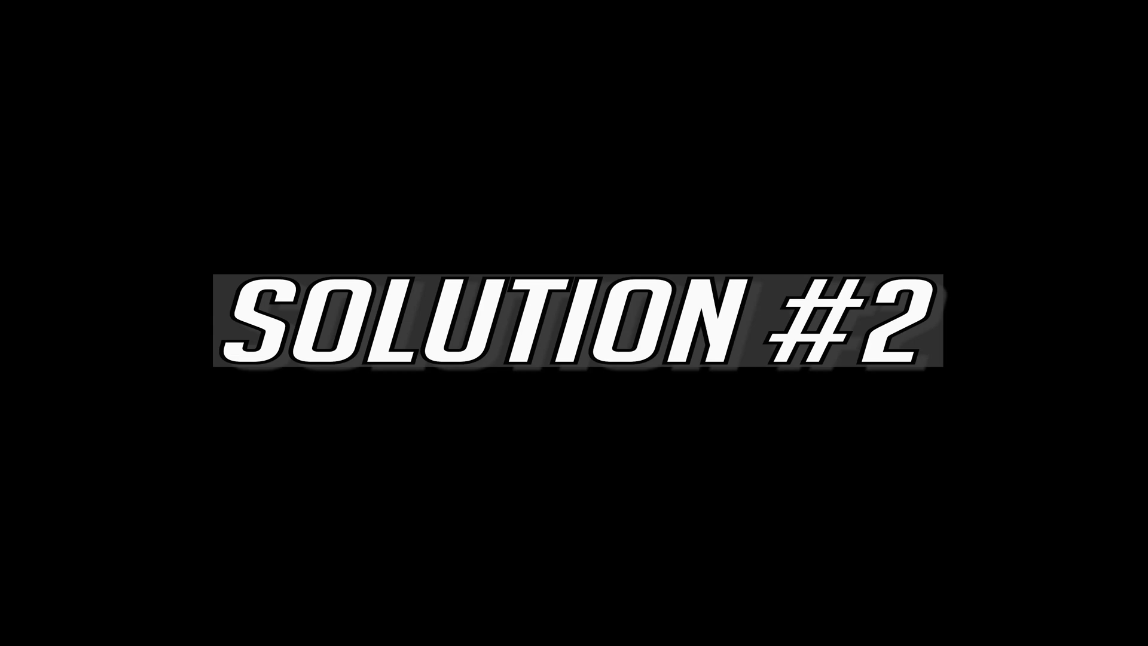
# Search for cmd and open Command Prompt as administrator, allowing it to make changes to the device.
pyautogui.click(494, 631)
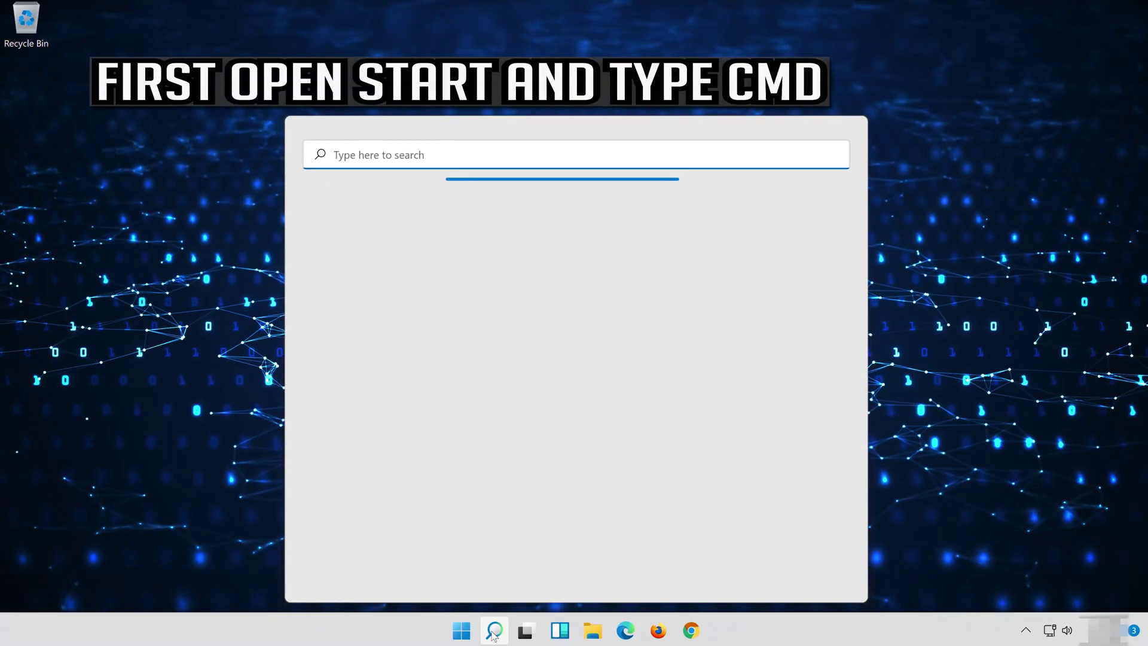
pyautogui.write('cmd')
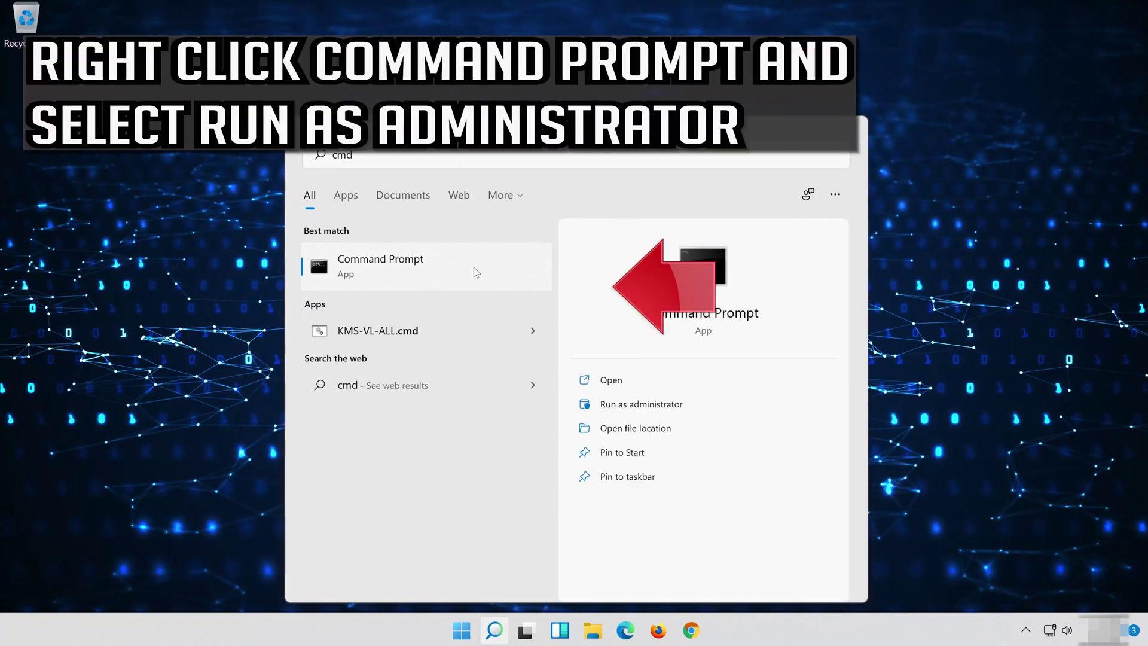
pyautogui.rightClick(474, 269)
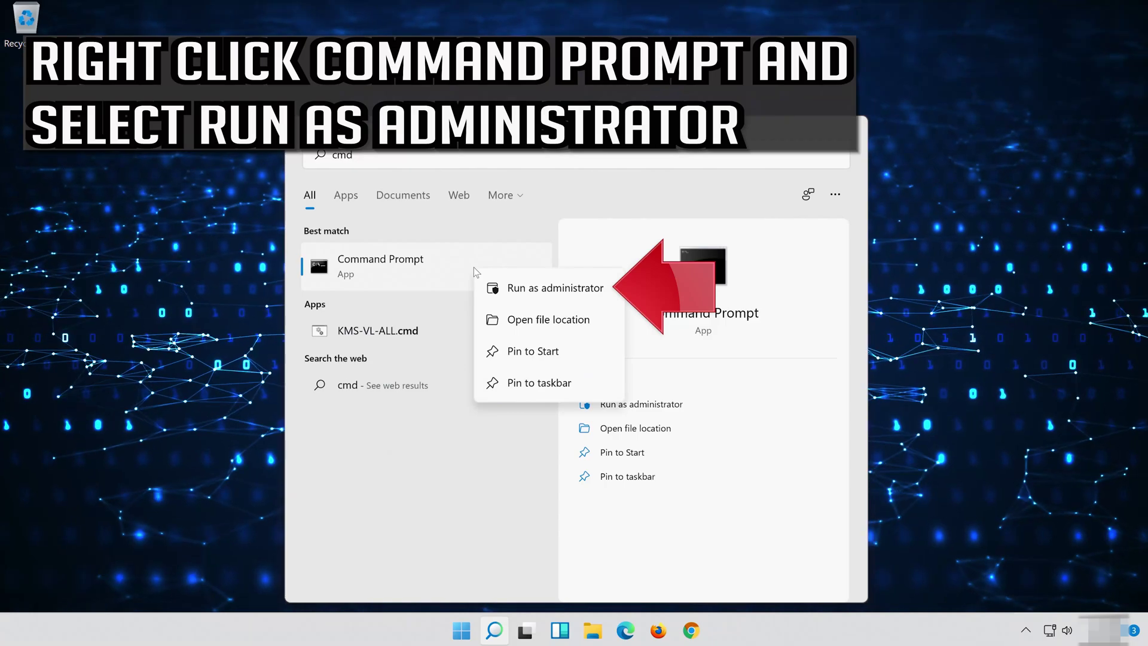
pyautogui.click(553, 291)
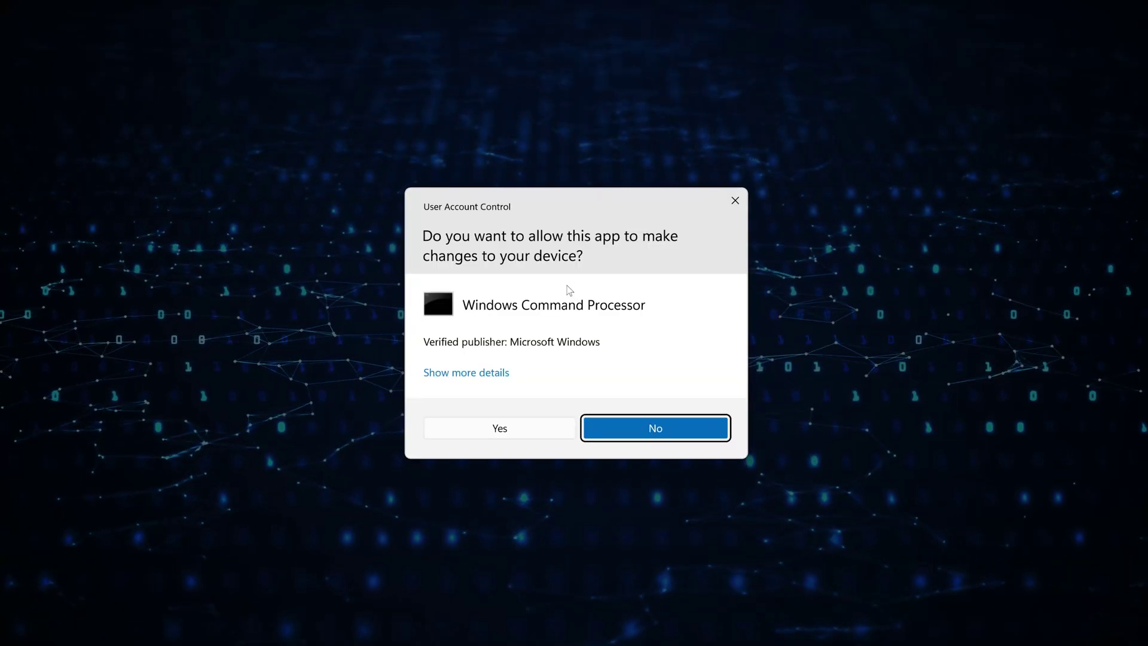
pyautogui.click(510, 429)
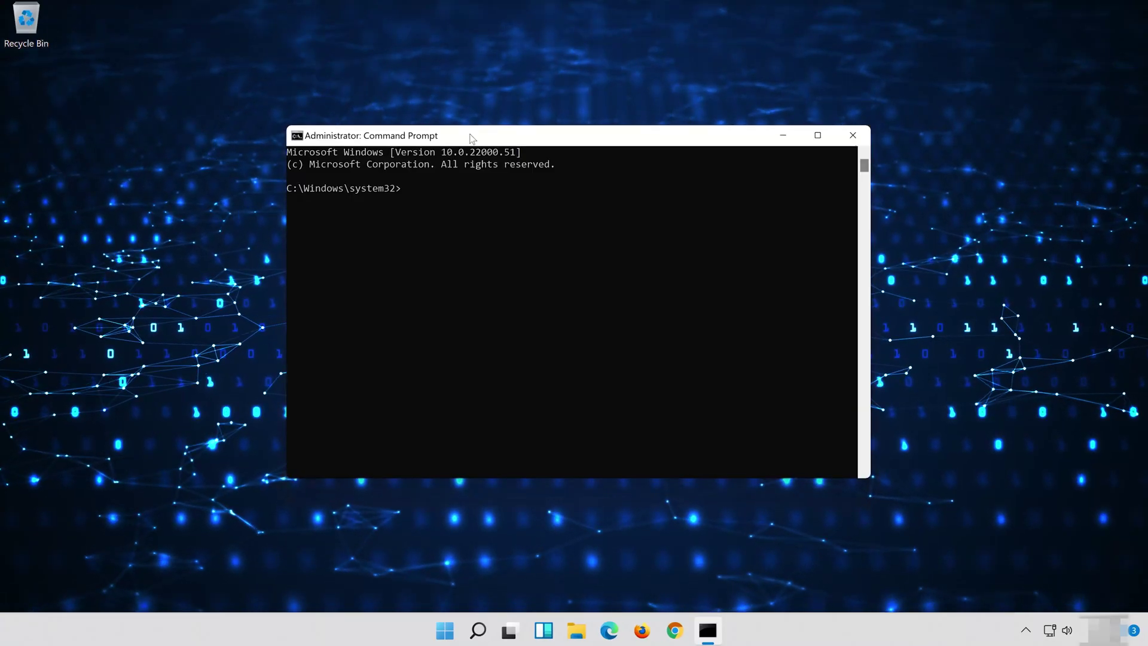
# Reset the IP stack by running netsh int ip reset c:\resetlog.txt.
pyautogui.write('n')
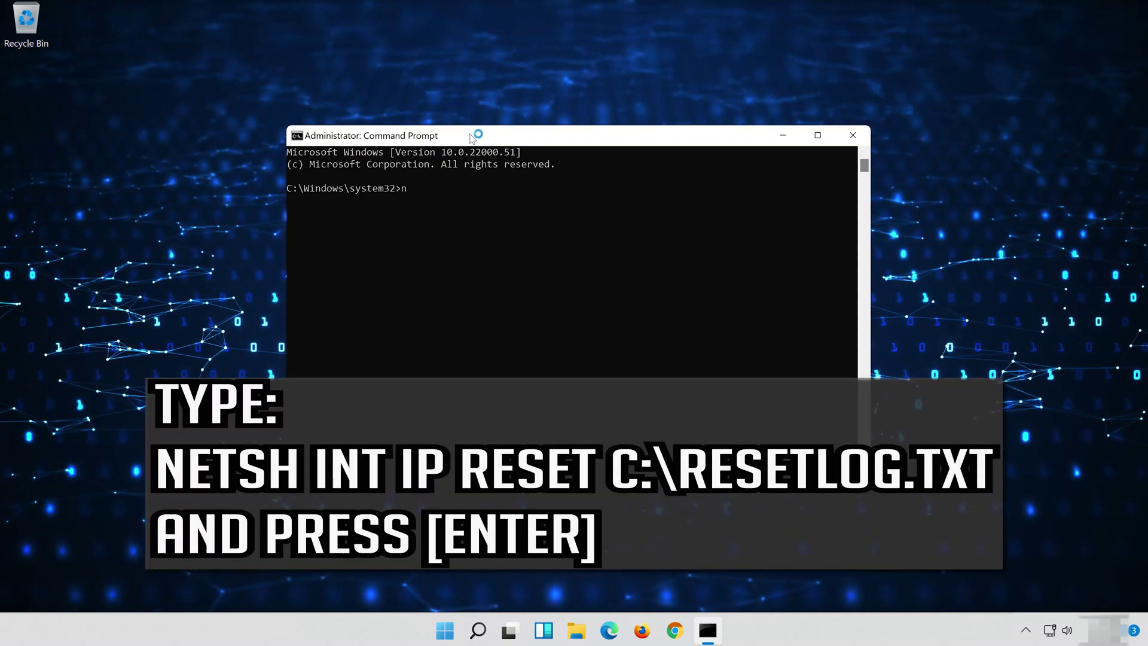
pyautogui.write('etsh int ip reset c:\\re')
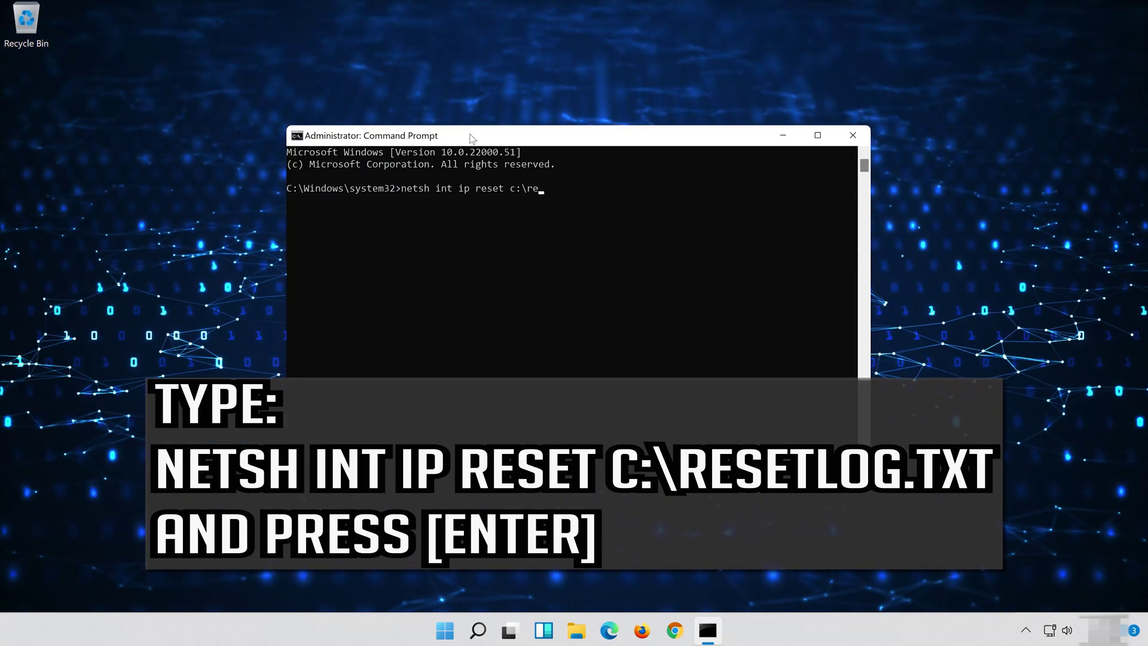
pyautogui.write('setlog.txt')
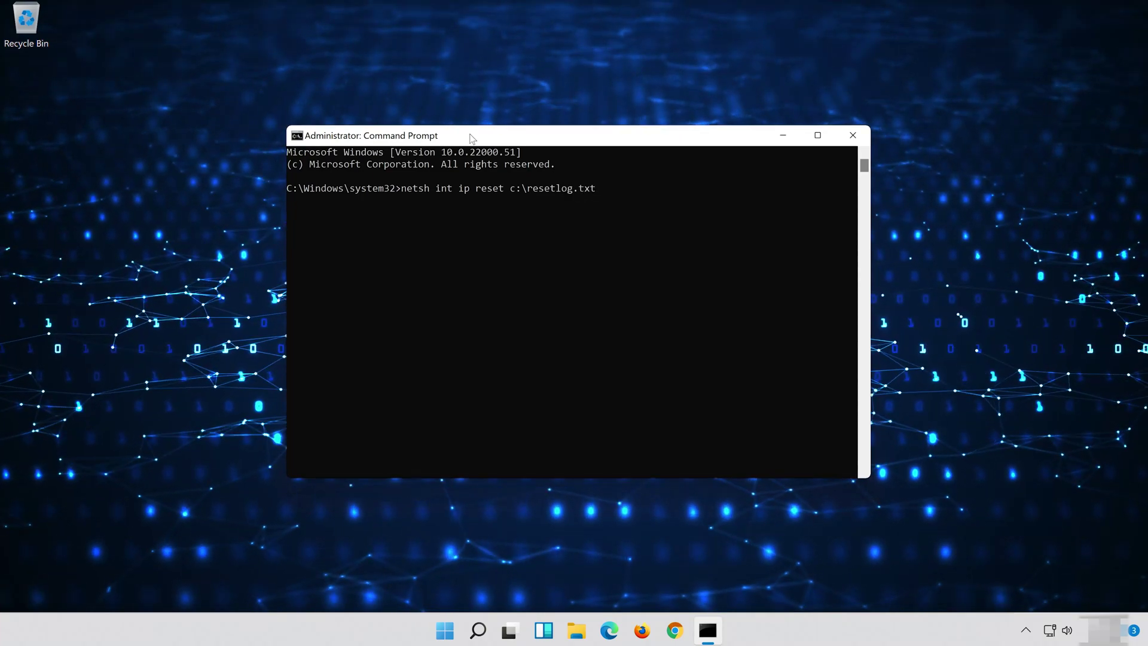
pyautogui.press('Return')
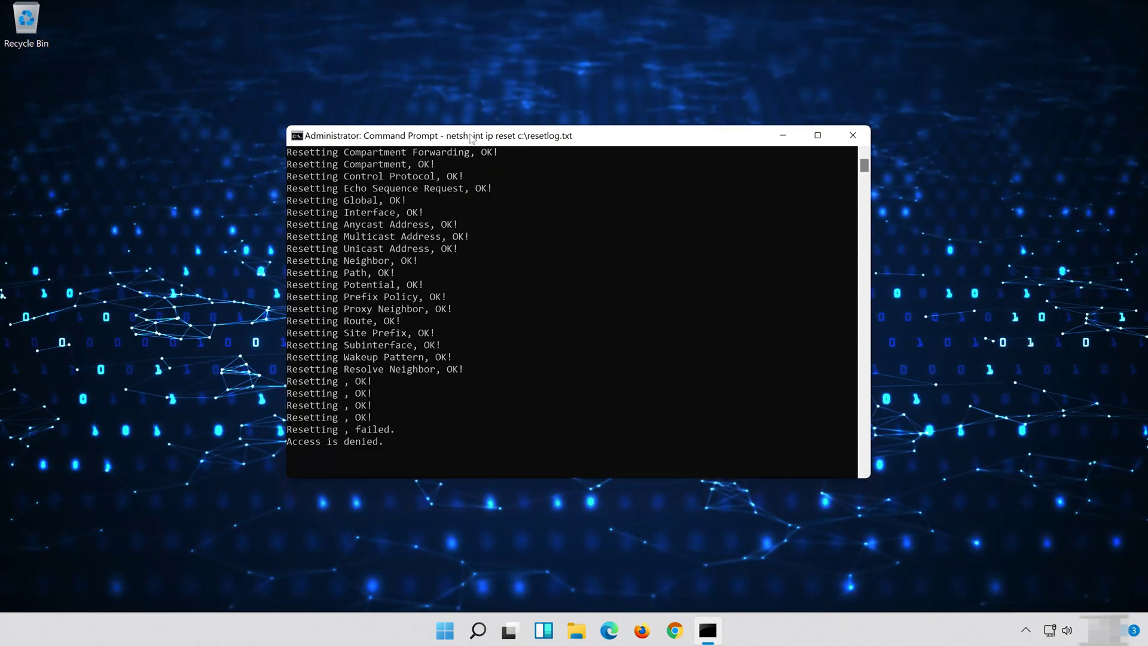
# Reset the Winsock catalog by running netsh winsock reset.
pyautogui.write('nr')
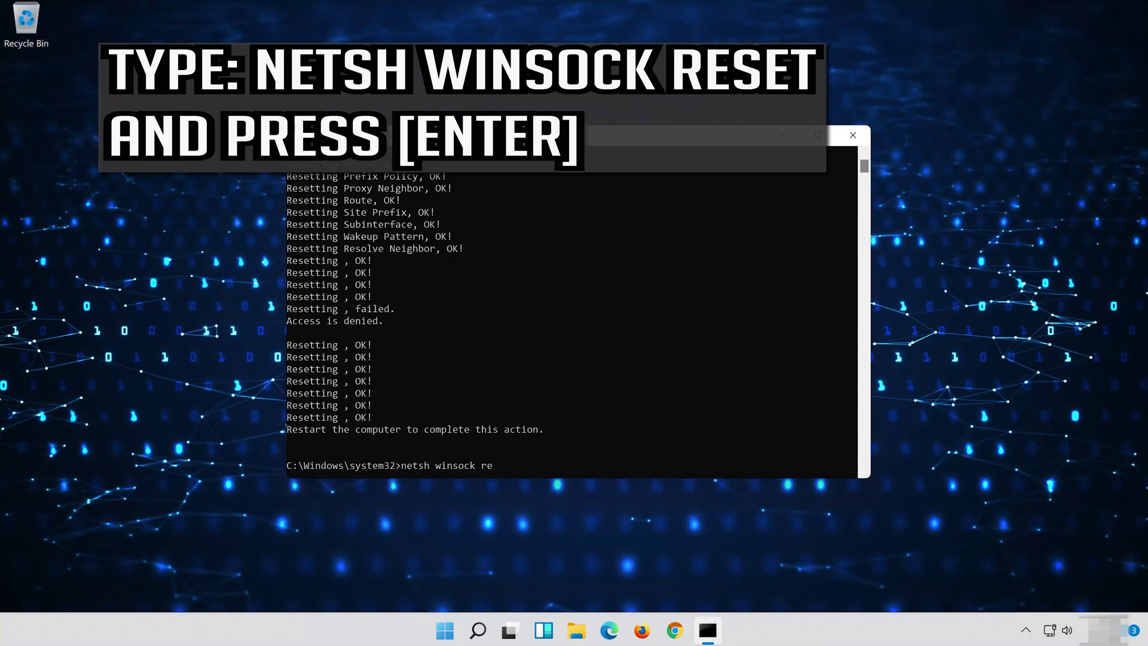
pyautogui.write('set')
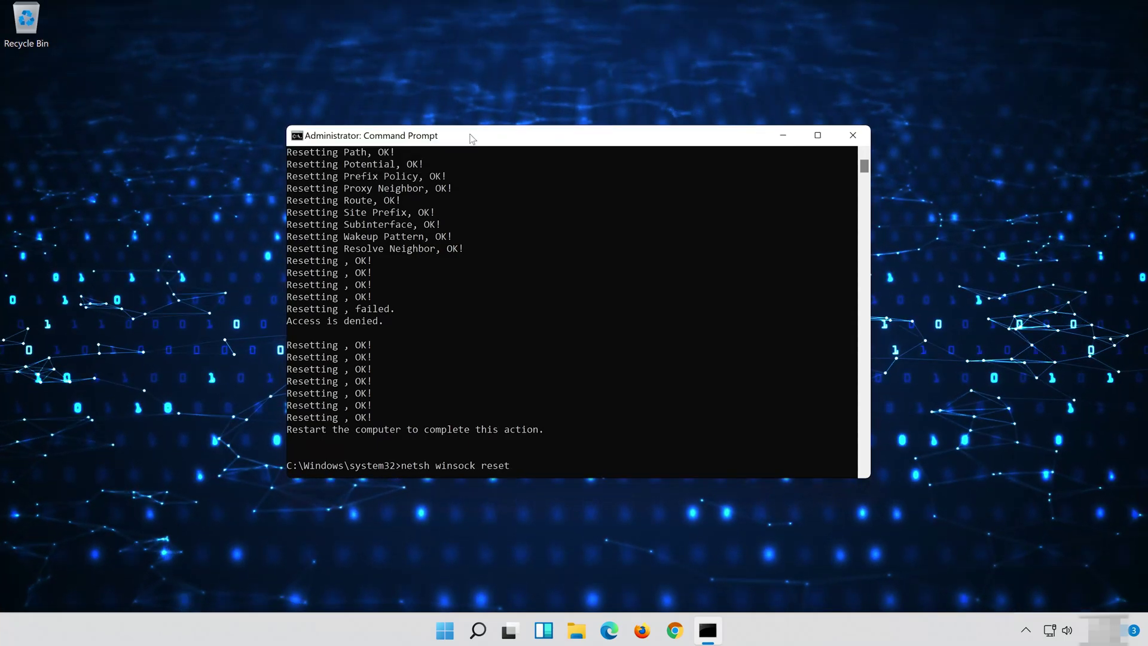
pyautogui.press('Return')
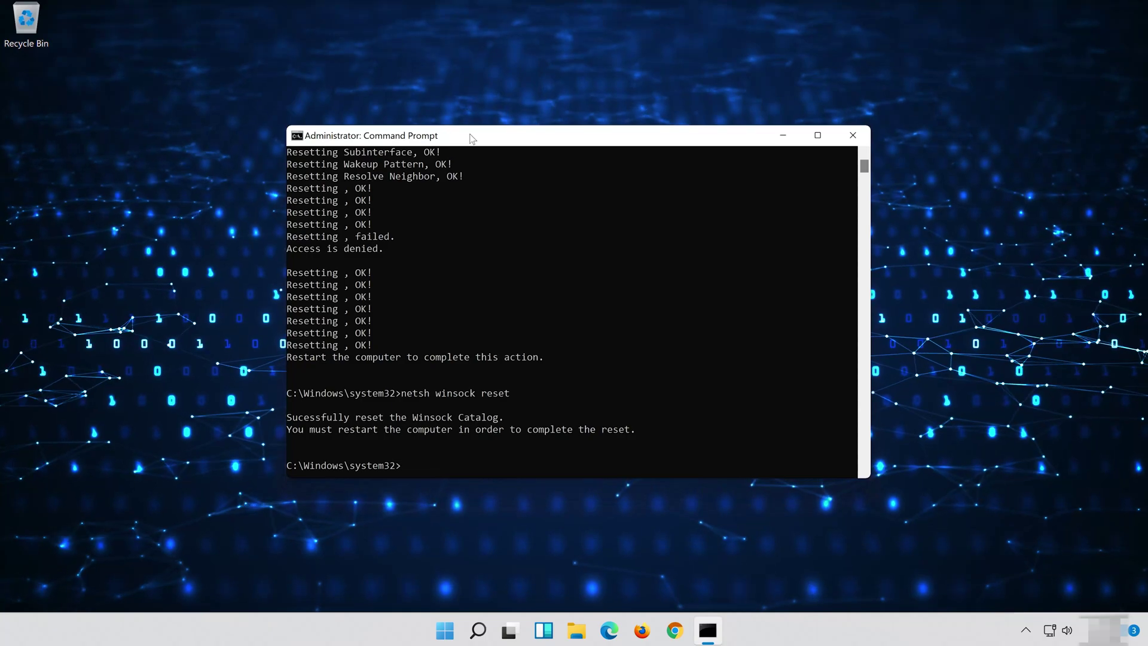
# Flush the DNS cache with ipconfig /flushdns and close Command Prompt with the exit command.
pyautogui.write('ipconfig')
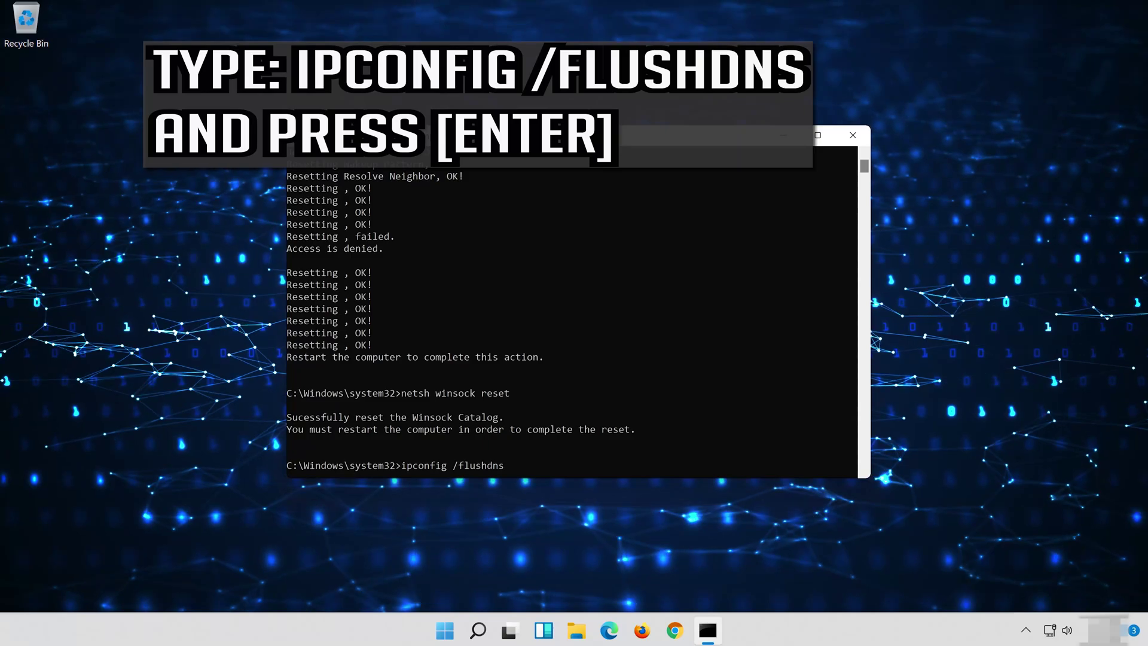
pyautogui.write('/flushdns')
pyautogui.press('Return')
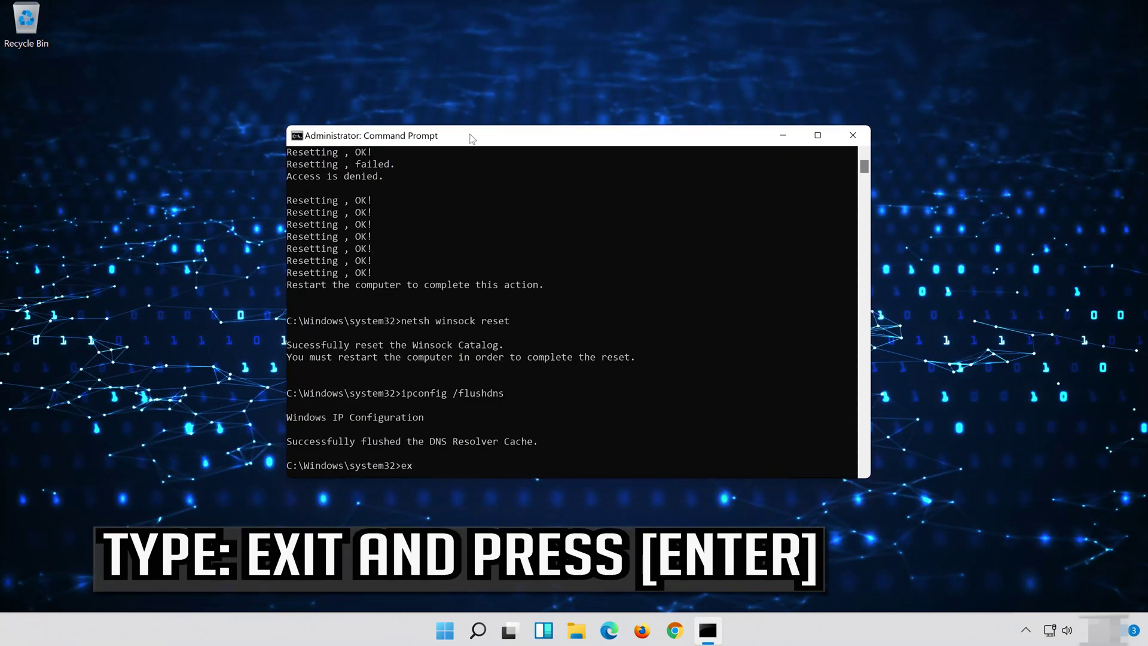
pyautogui.write('exit')
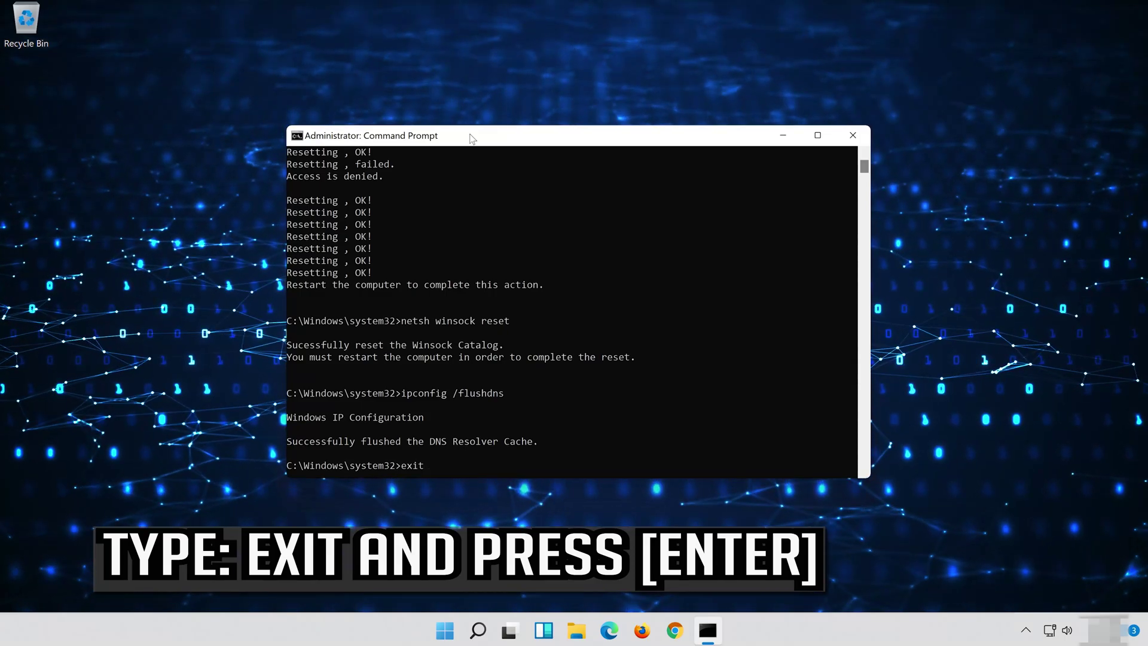
pyautogui.press('Return')
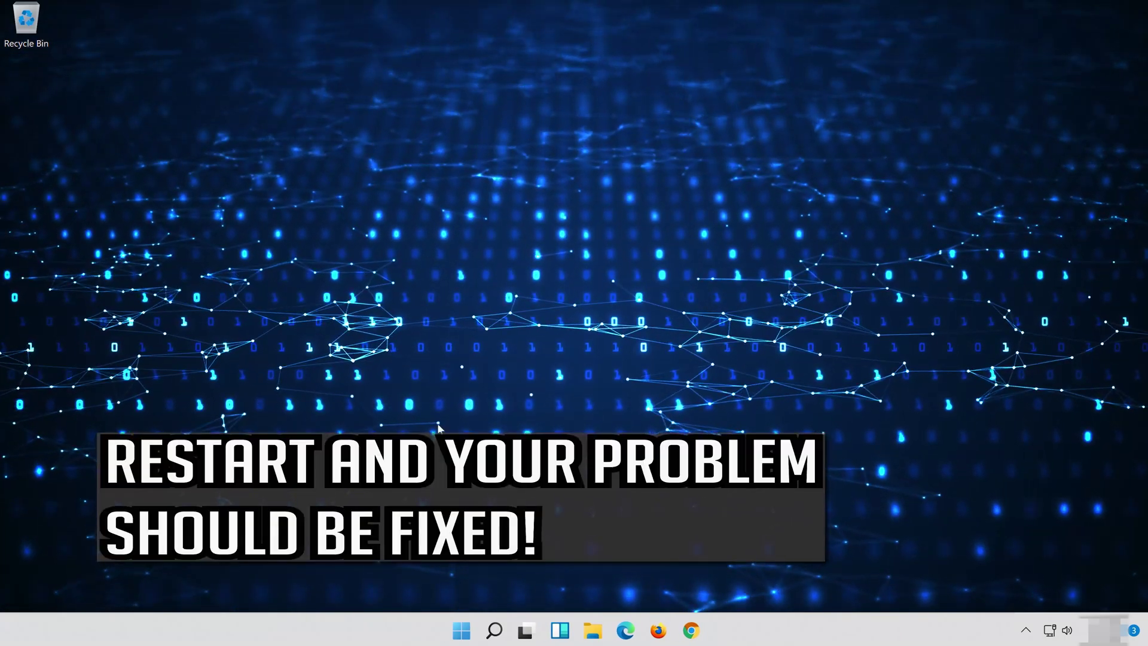
# Restart the computer to complete the IP and Winsock resets.
pyautogui.click(468, 635)
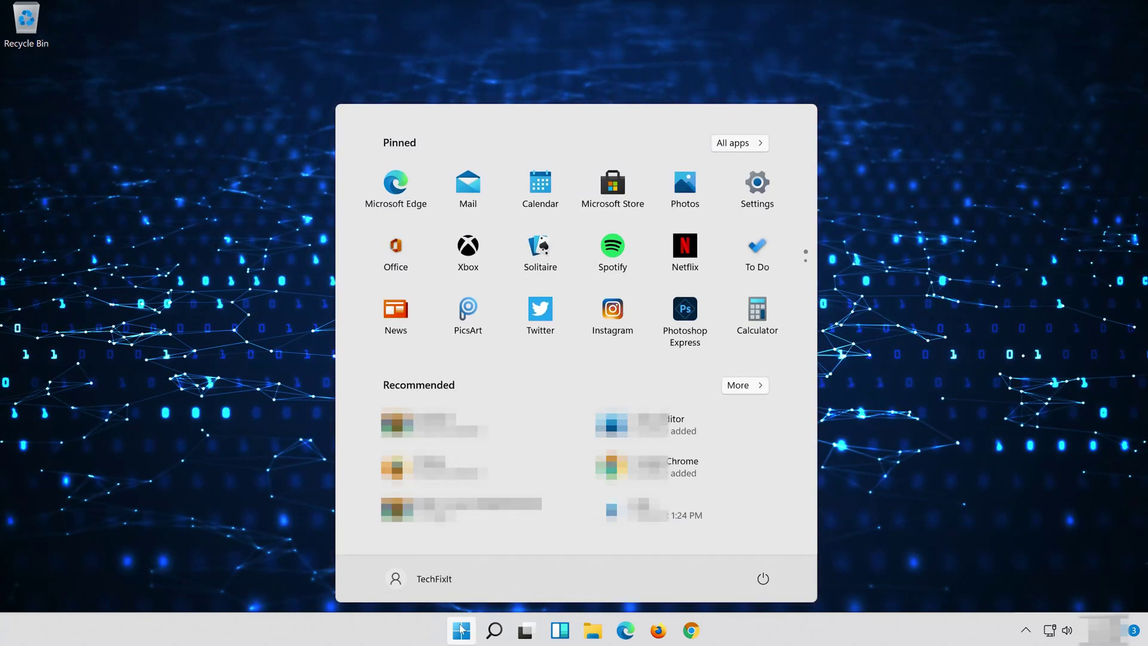
pyautogui.click(763, 578)
pyautogui.click(761, 550)
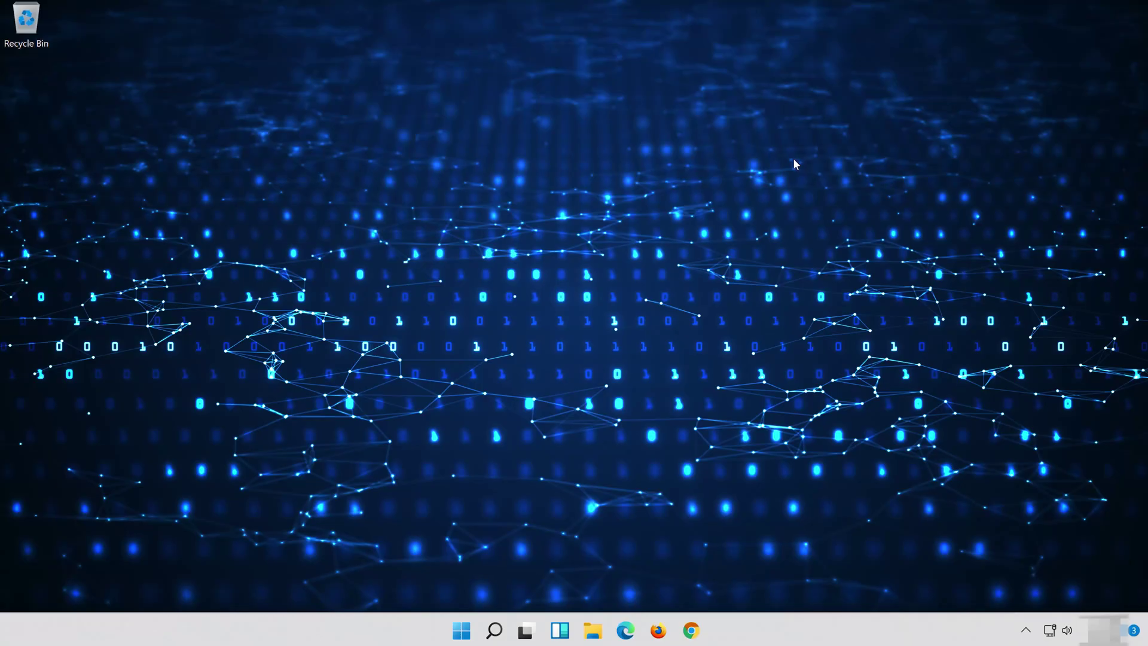
# Search for device manager and open Device Manager.
pyautogui.click(496, 631)
pyautogui.write('de')
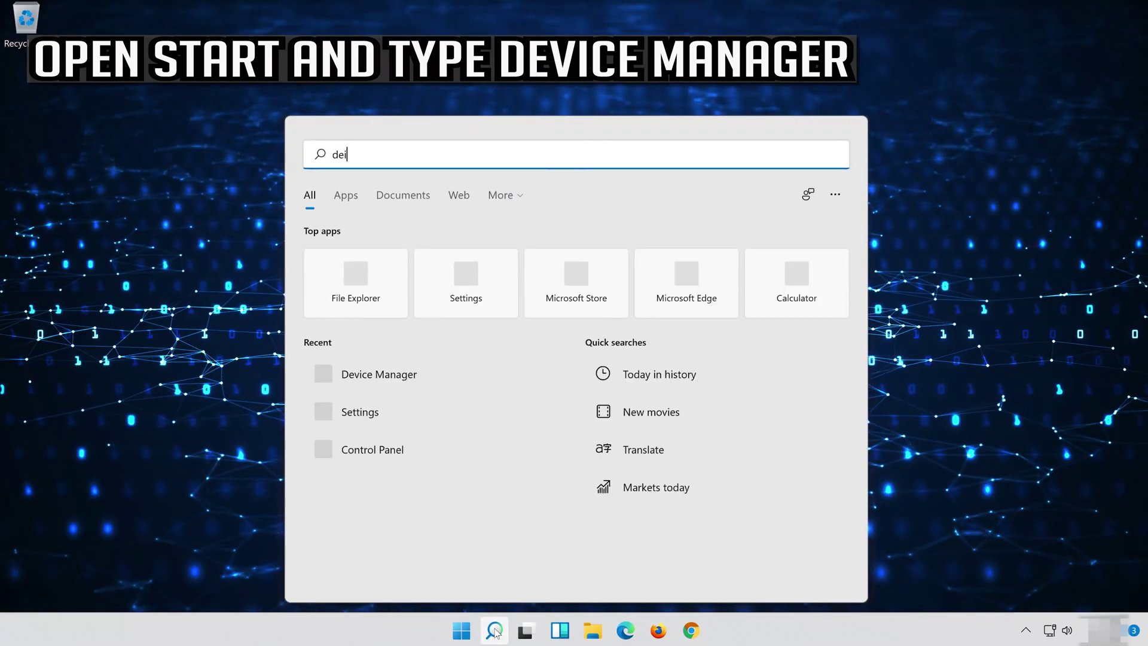
pyautogui.write('vice manager')
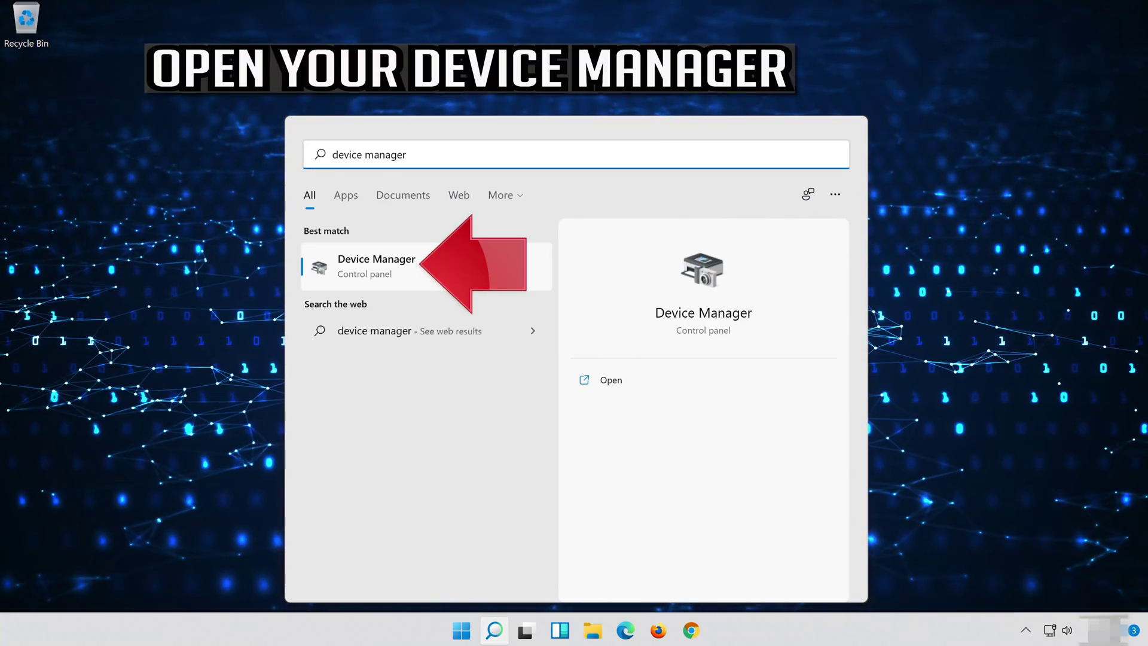
pyautogui.click(406, 268)
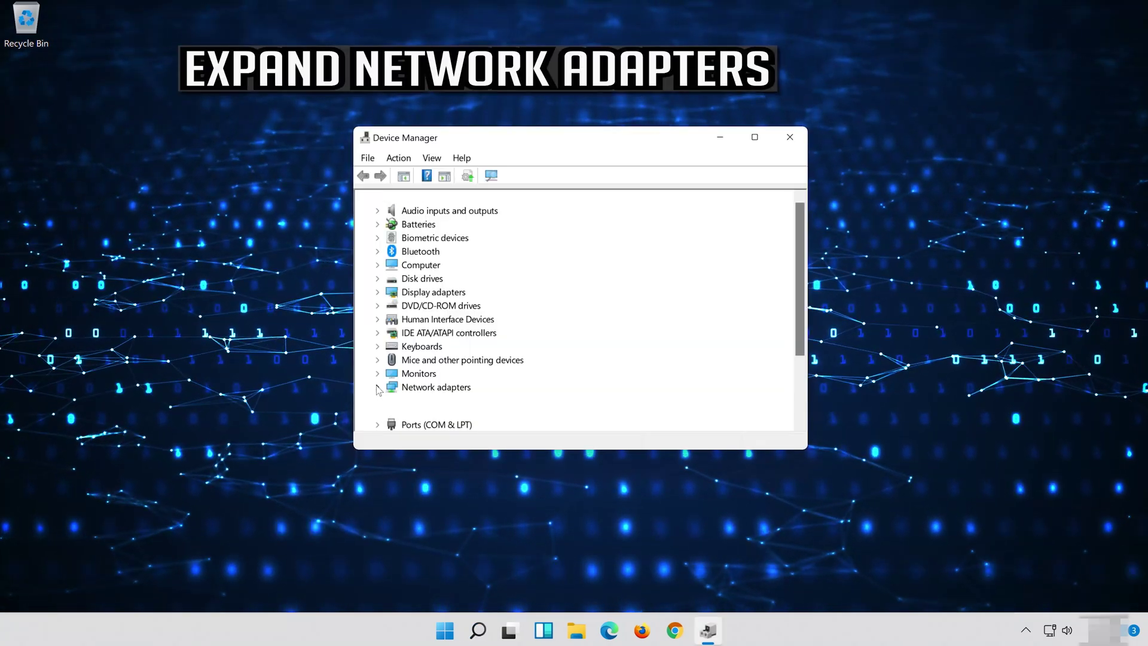
# Expand the network adapters and open the driver properties of the Intel(R) 82574L Gigabit Network Connection.
pyautogui.click(377, 388)
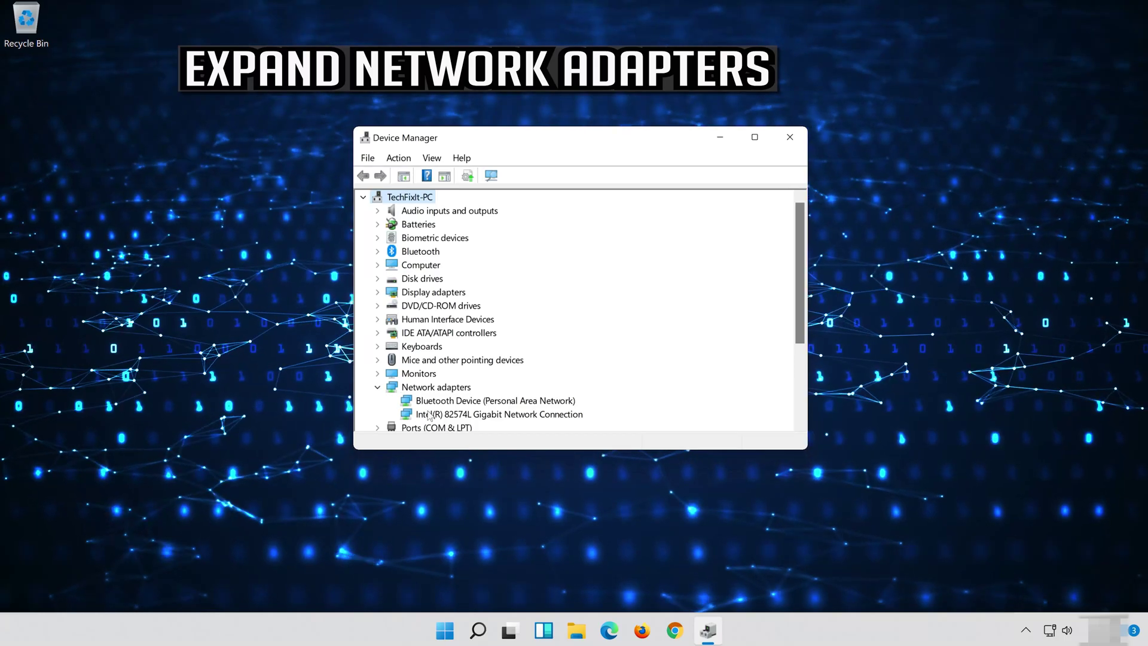
pyautogui.click(481, 414)
pyautogui.rightClick(504, 414)
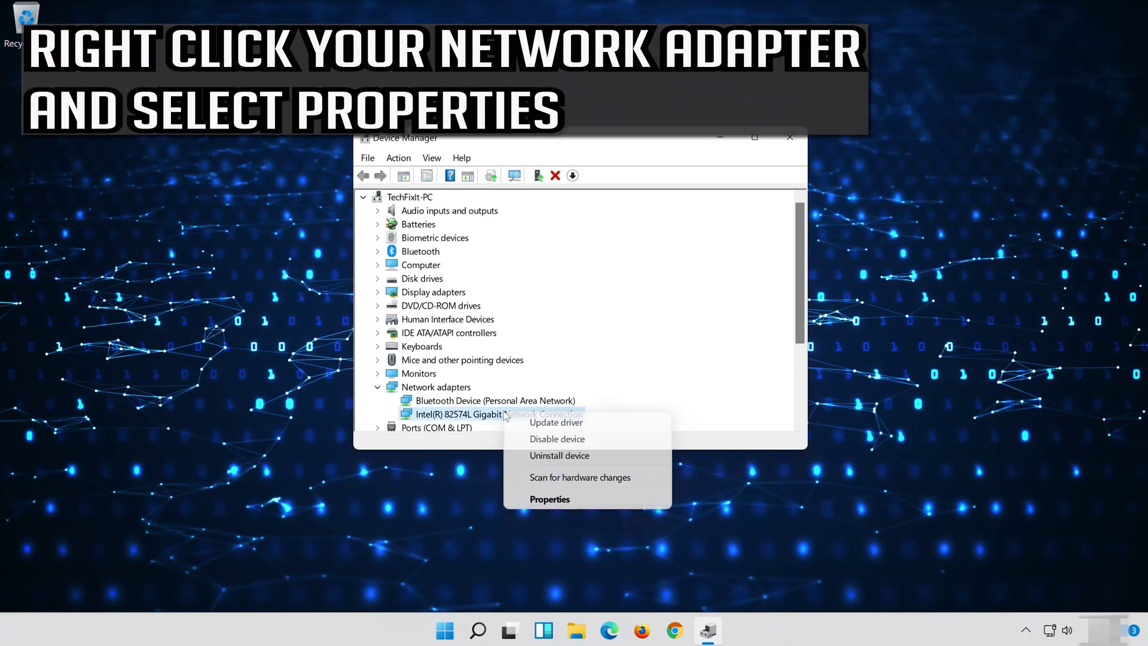
pyautogui.click(579, 501)
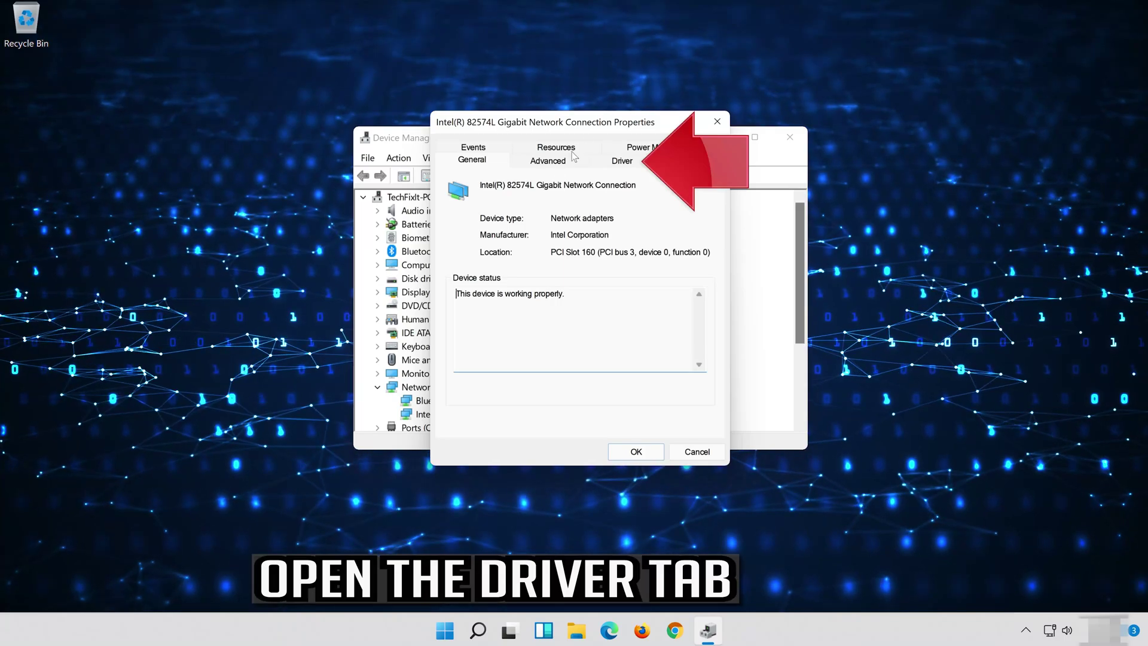
pyautogui.click(617, 162)
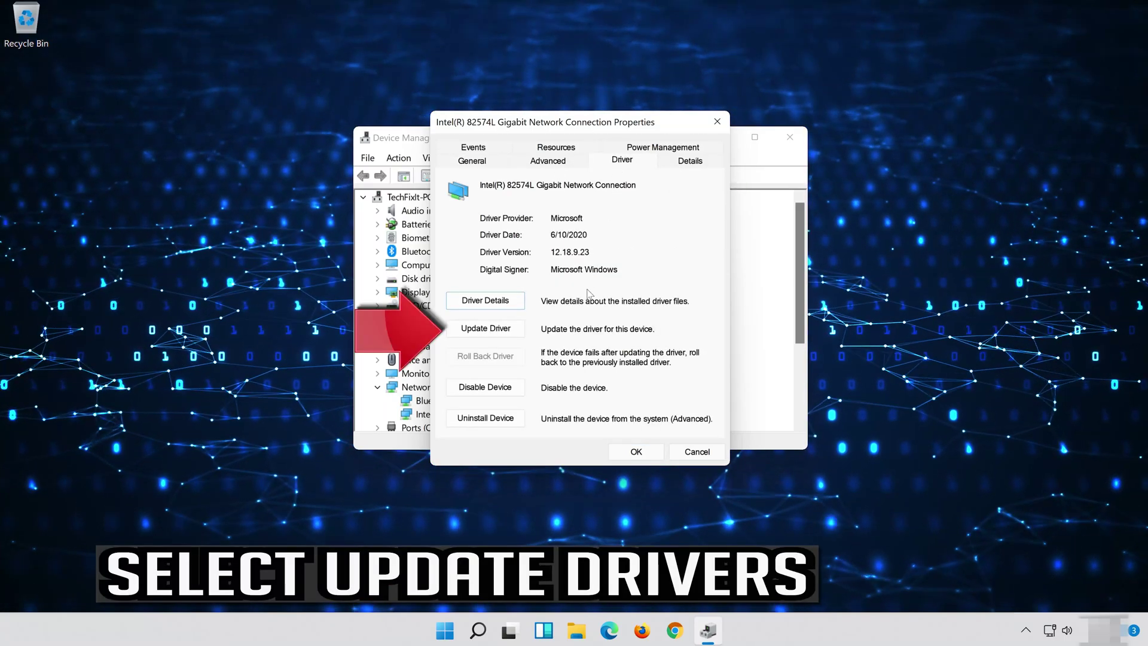
# Reinstall the Intel(R) 82574L Gigabit Network Connection driver from the list of available drivers on the computer and close the update wizard.
pyautogui.click(482, 337)
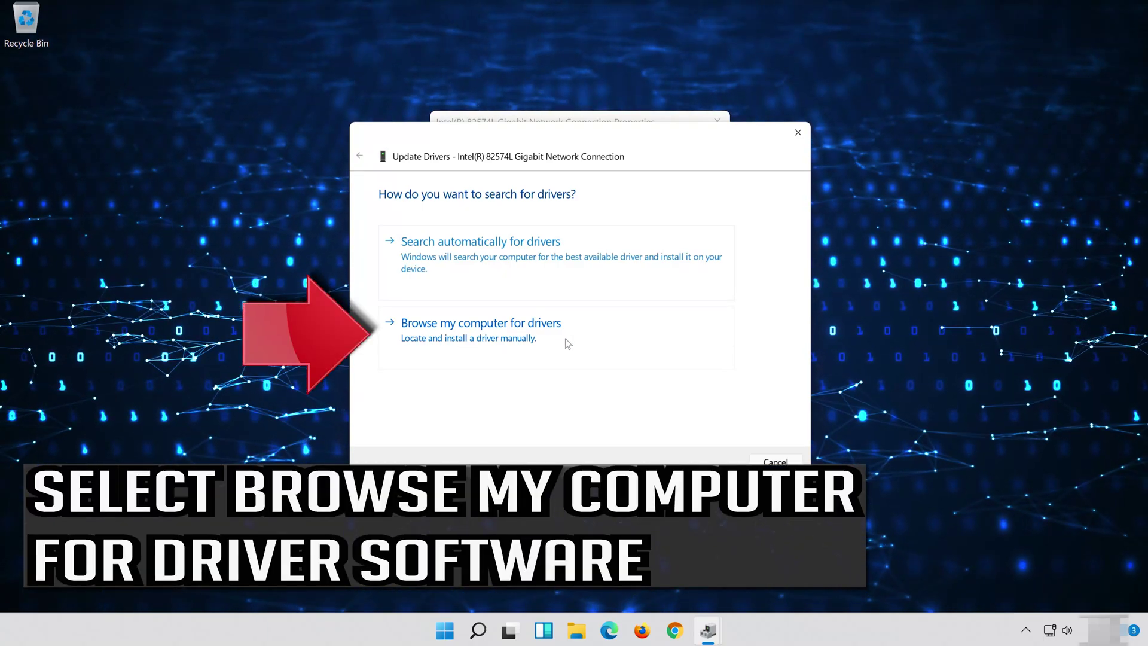
pyautogui.click(514, 349)
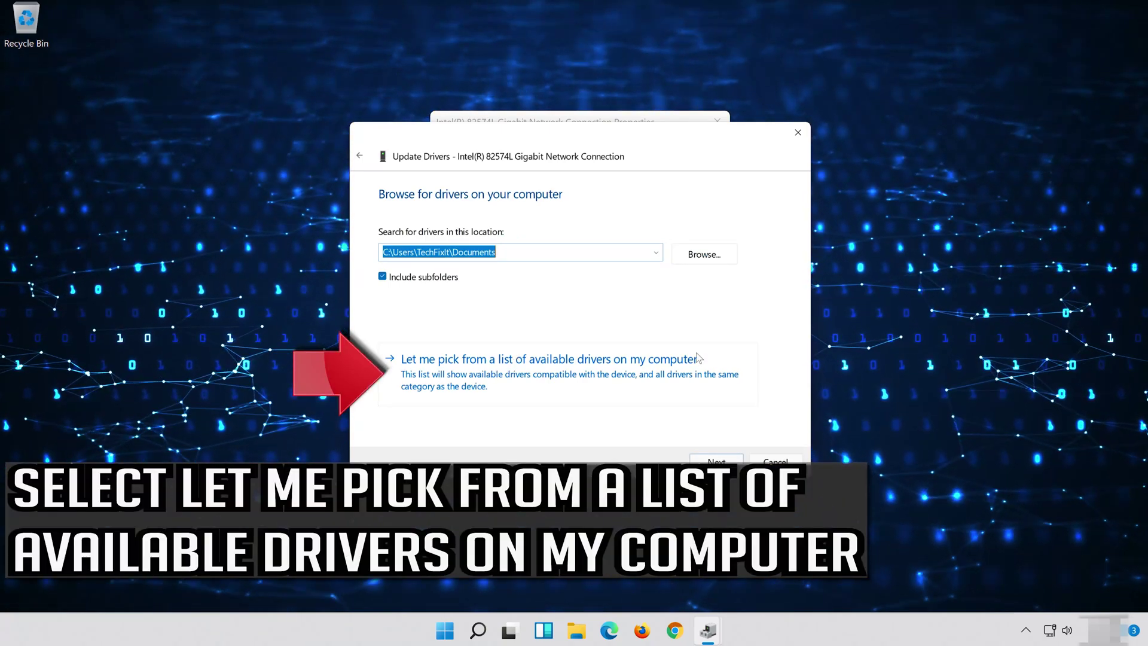
pyautogui.click(540, 375)
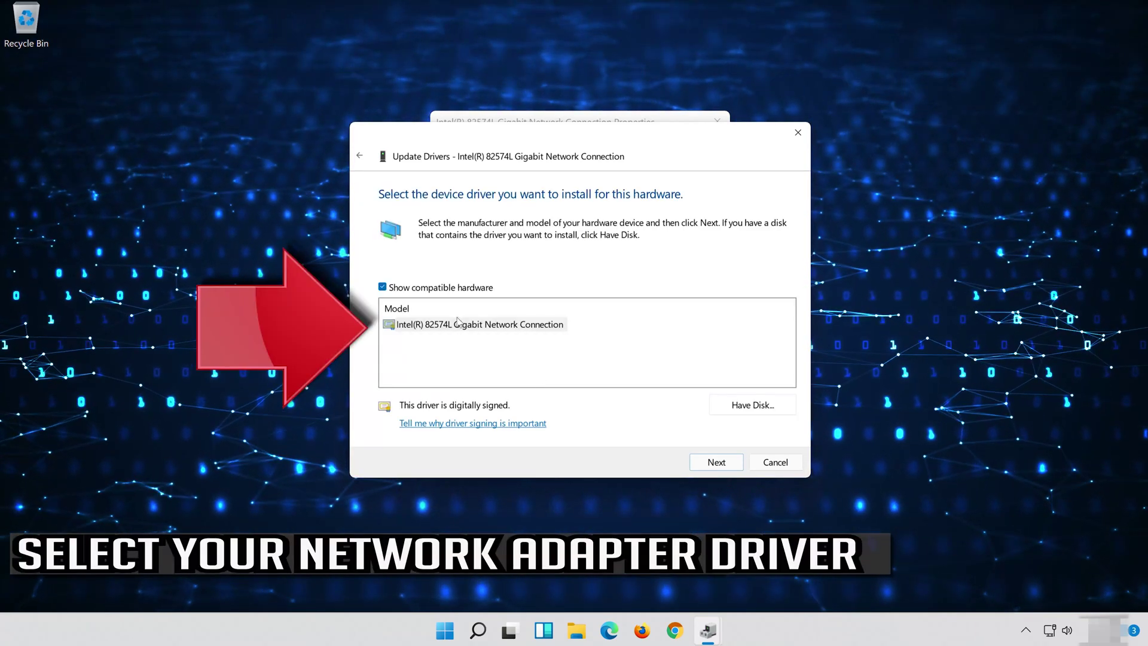
pyautogui.click(556, 328)
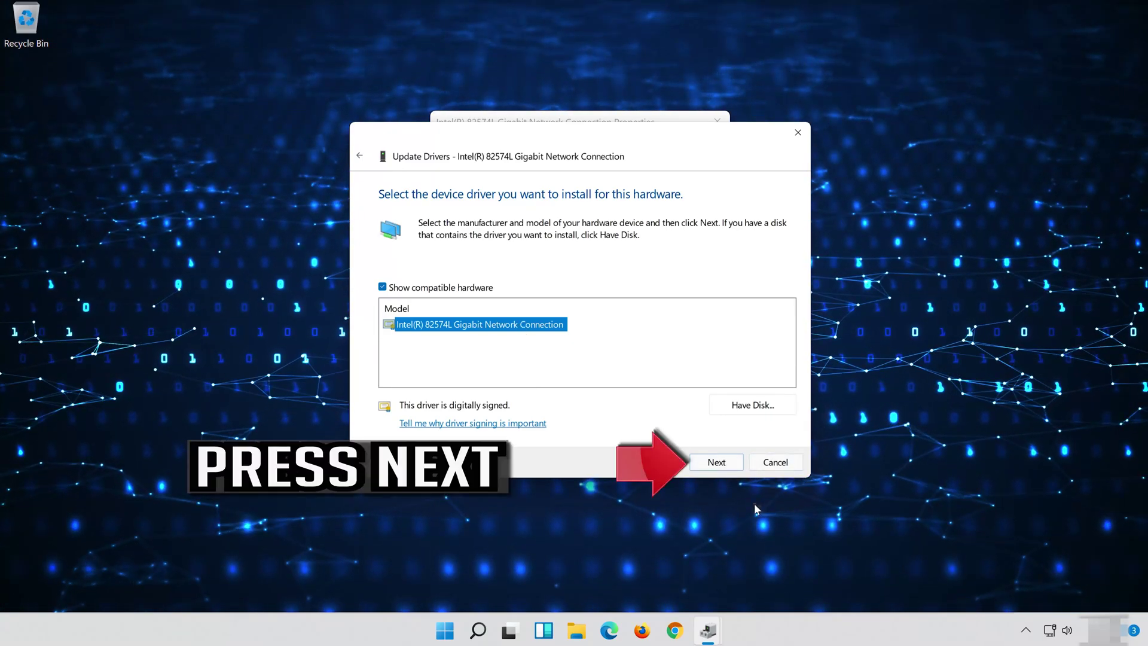
pyautogui.click(717, 462)
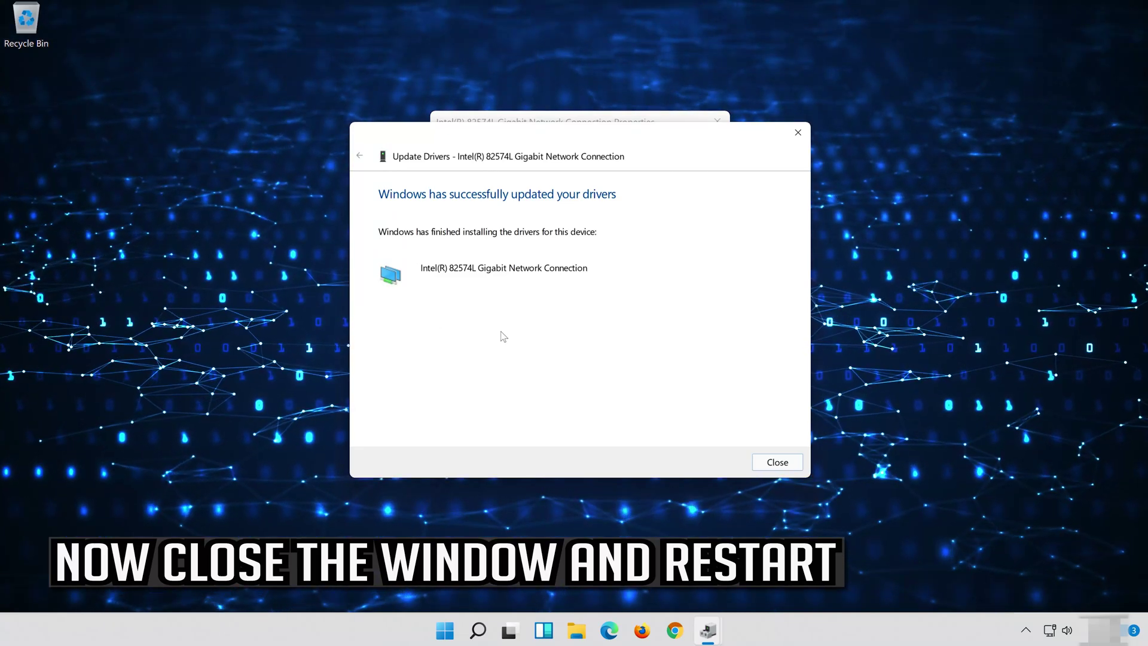
pyautogui.click(778, 461)
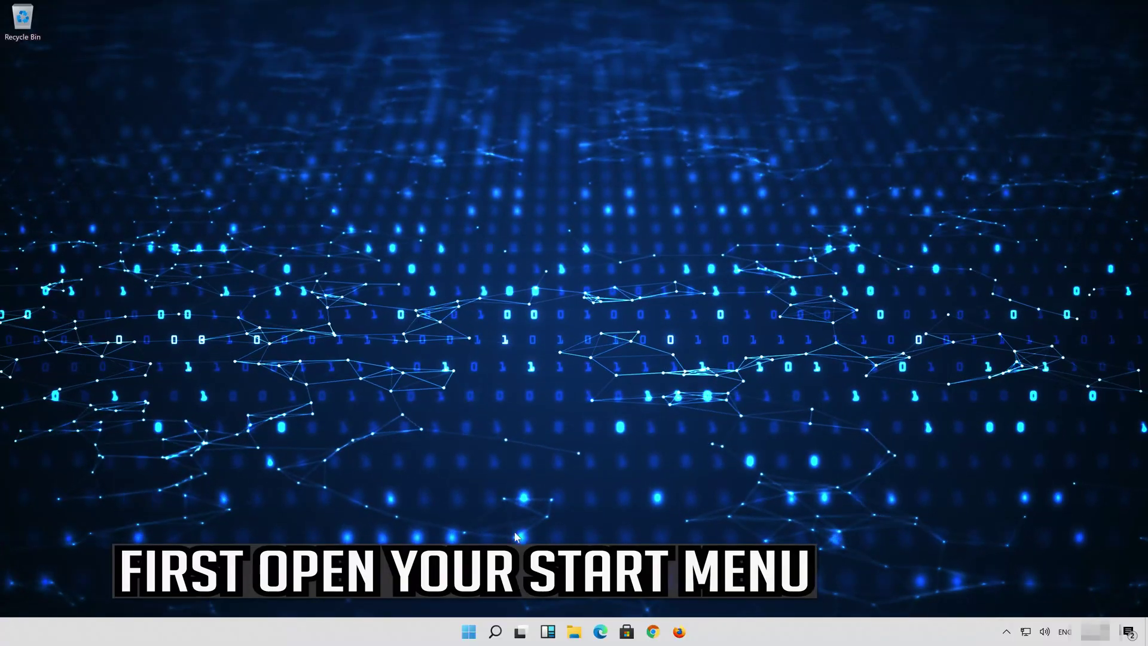
# Search for services from the Start menu and open the Services app.
pyautogui.click(471, 629)
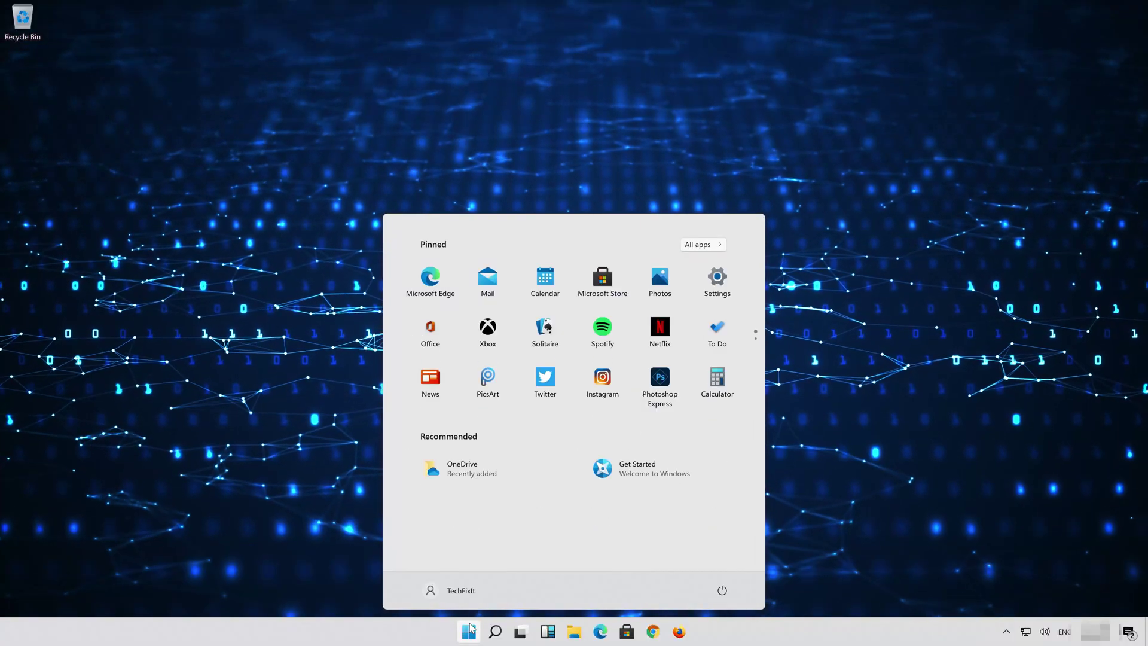
pyautogui.write('services')
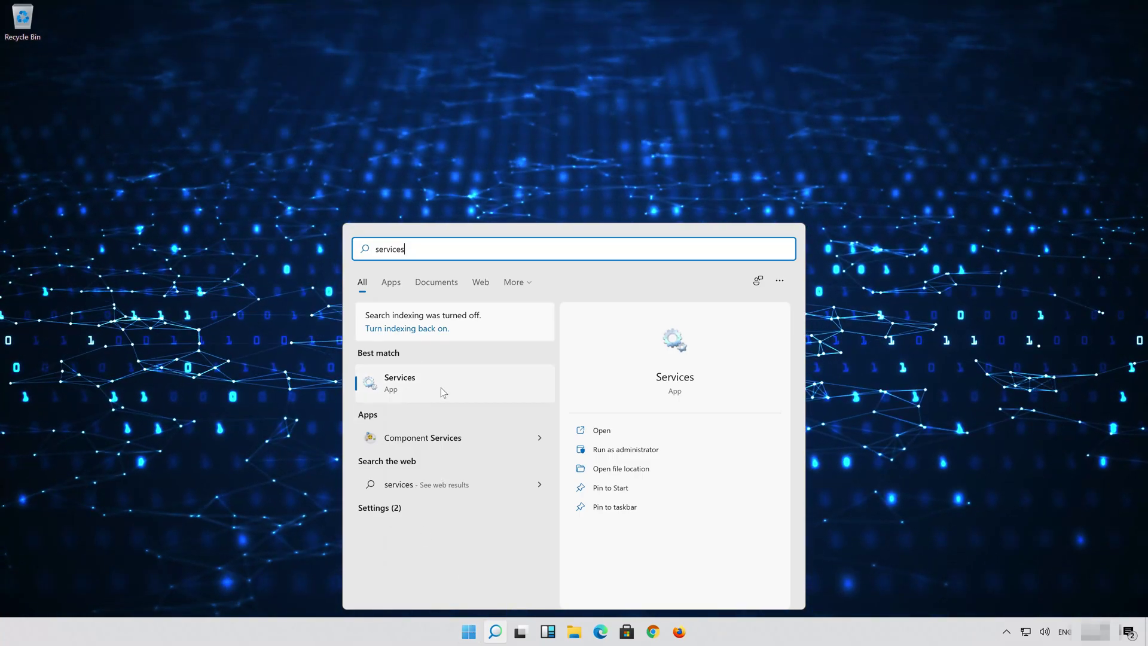
pyautogui.click(468, 381)
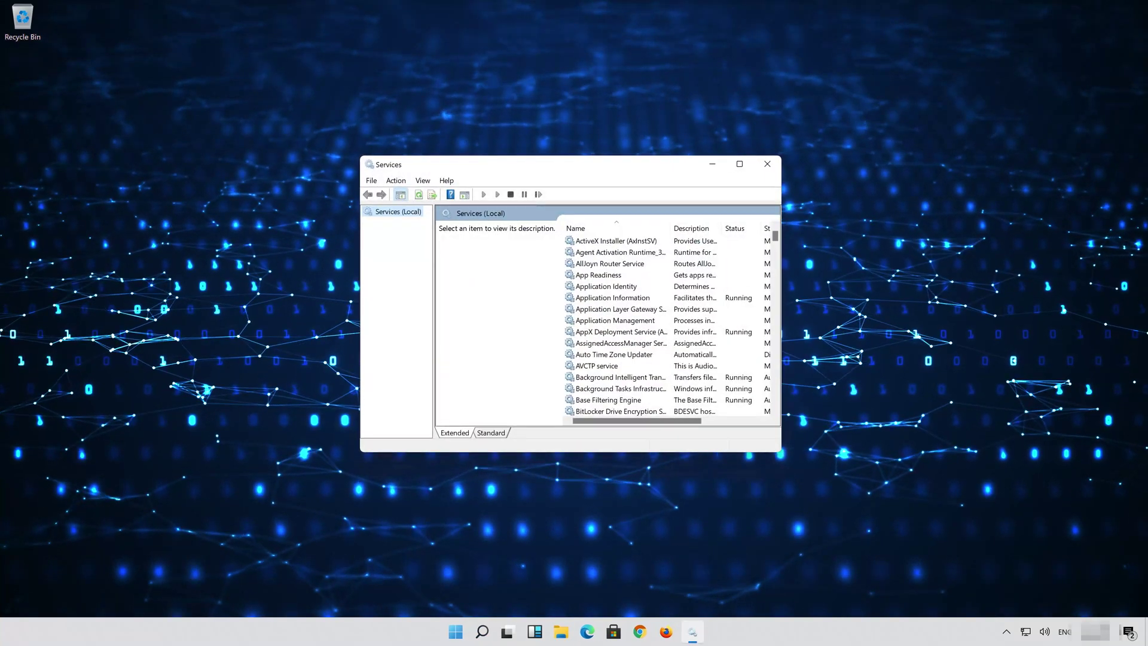
# Locate the WLAN AutoConfig service in the services list and open its properties.
pyautogui.click(598, 354)
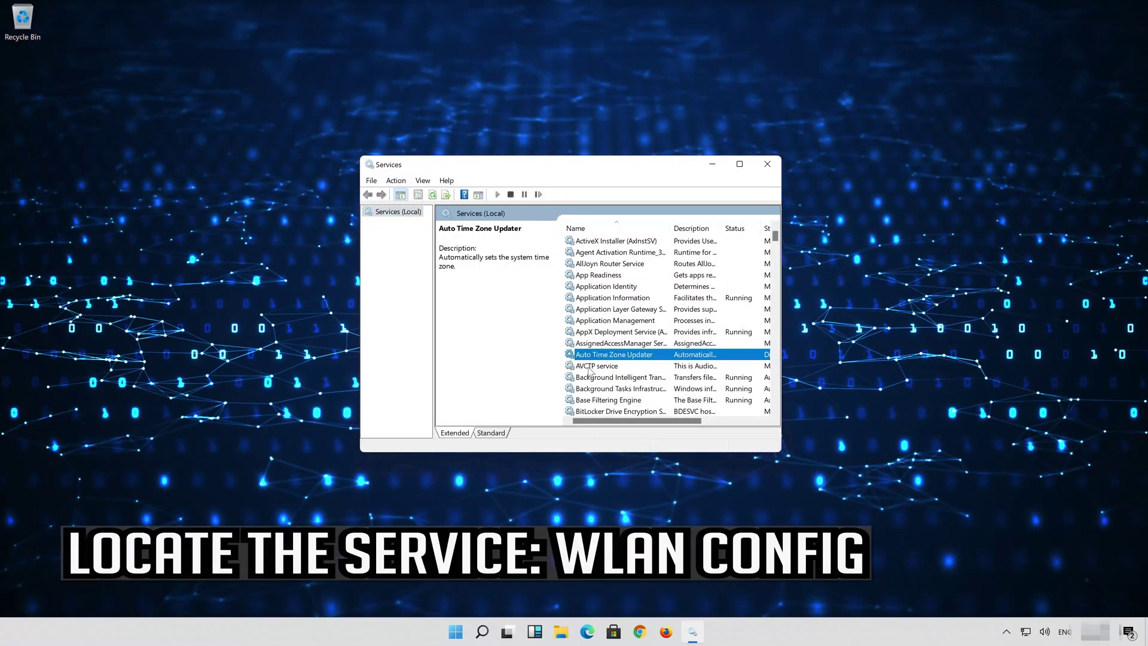
pyautogui.scroll(-12, 590, 367)
pyautogui.scroll(-20, 589, 371)
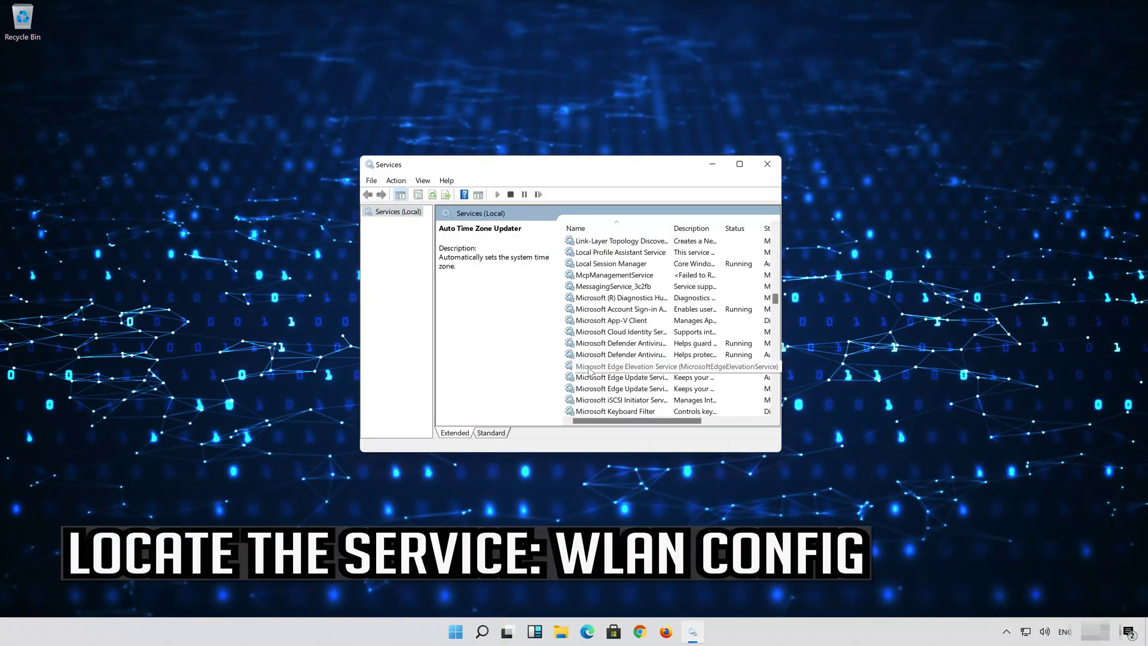
pyautogui.scroll(-20, 590, 370)
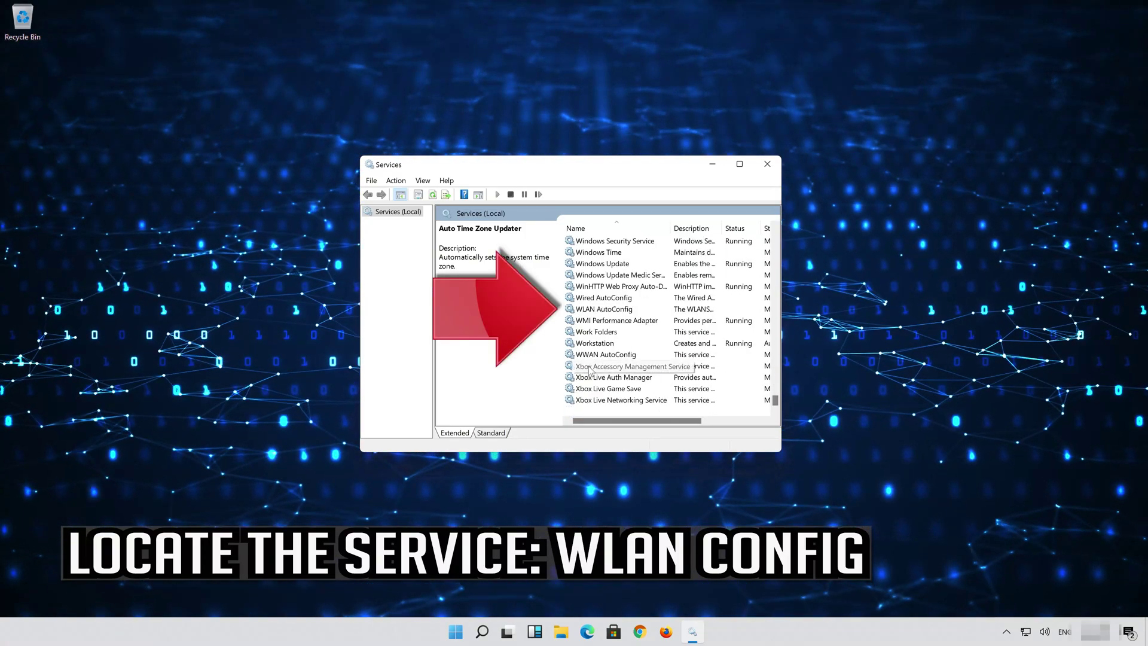
pyautogui.click(601, 309)
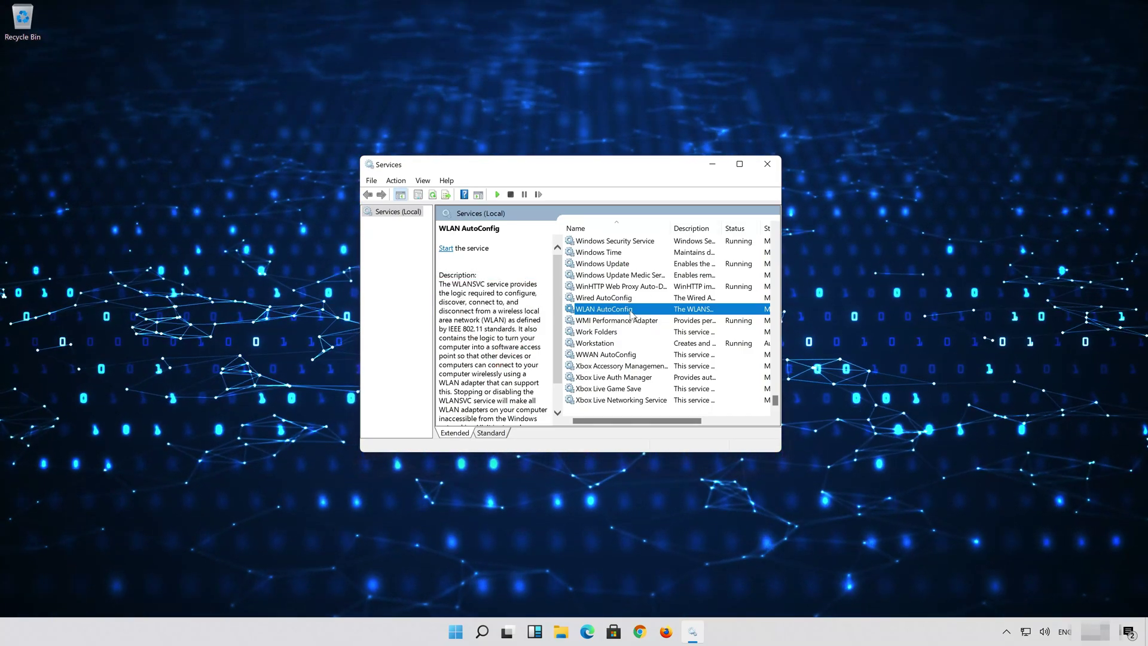
pyautogui.rightClick(631, 313)
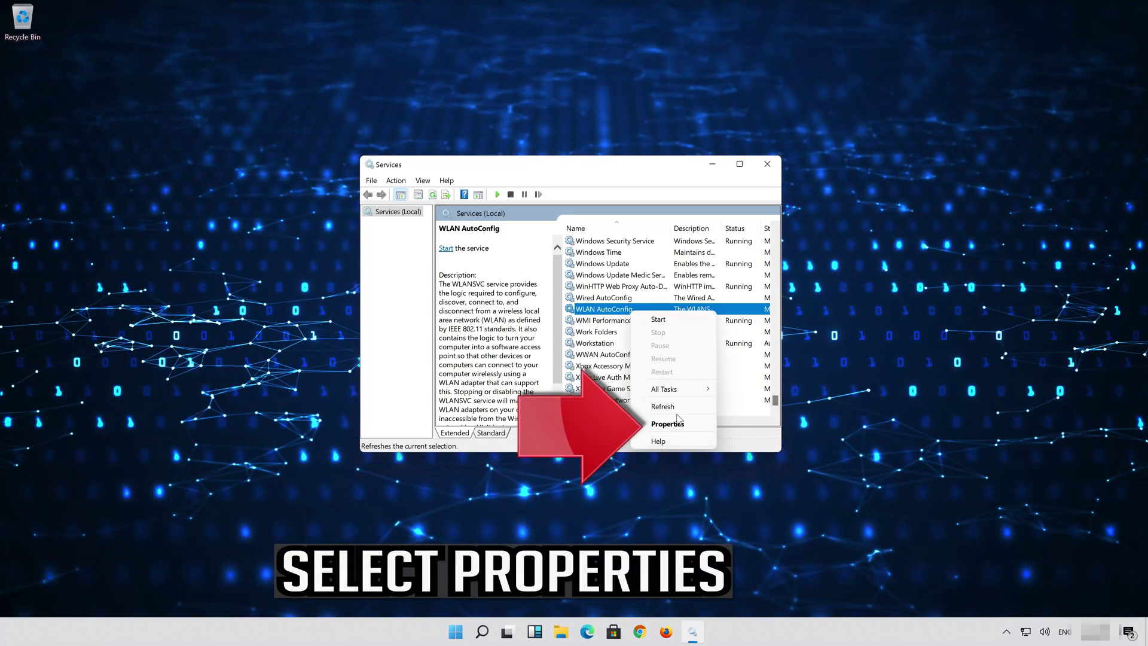
pyautogui.click(668, 424)
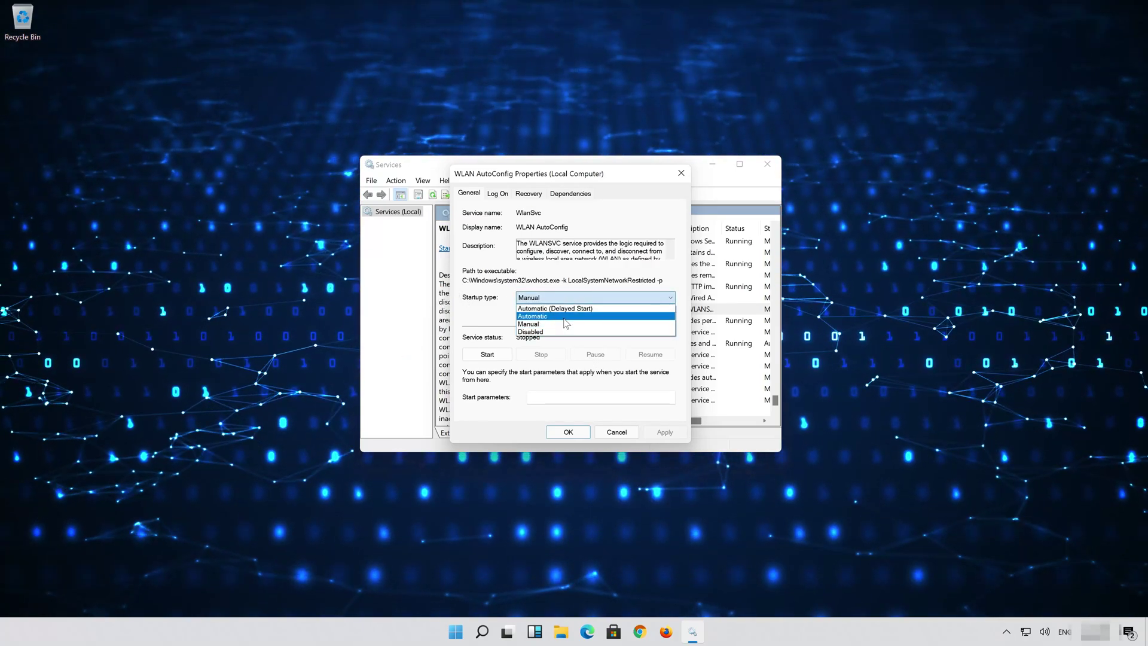
# Set the WLAN AutoConfig startup type to Automatic, apply the change and start the service.
pyautogui.click(564, 316)
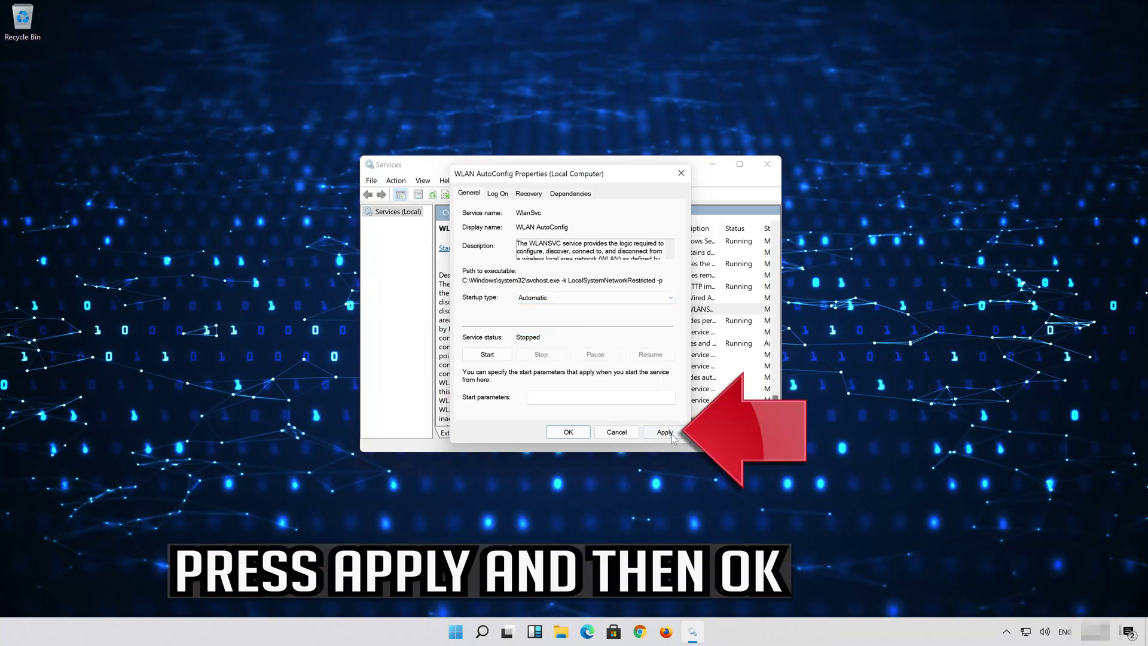
pyautogui.click(663, 434)
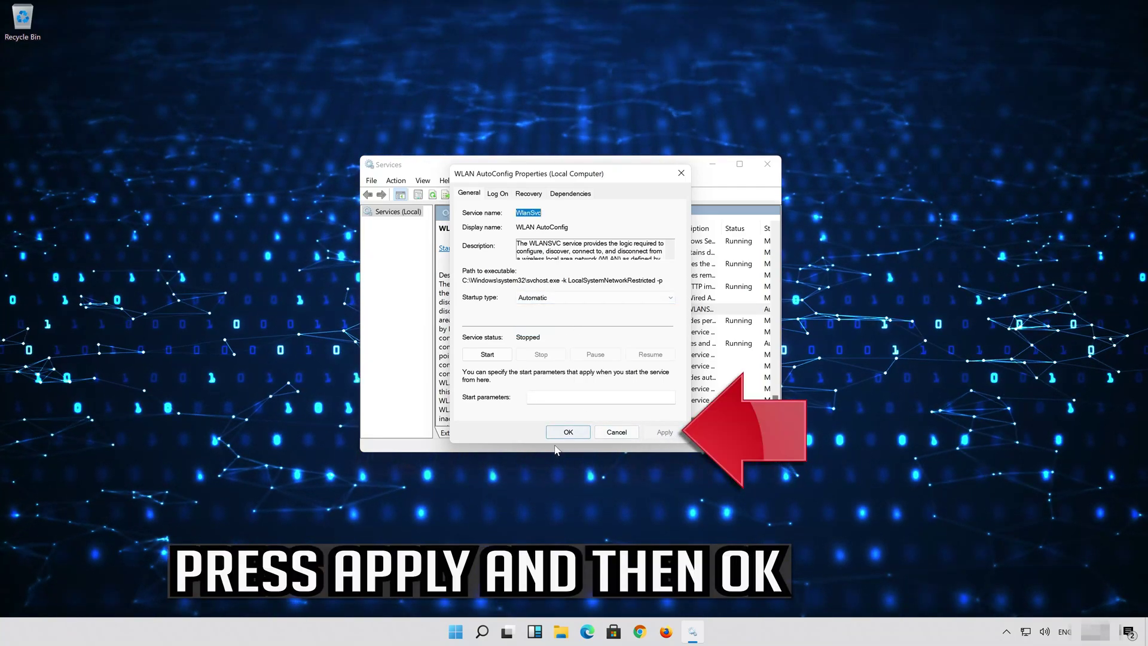
pyautogui.click(569, 433)
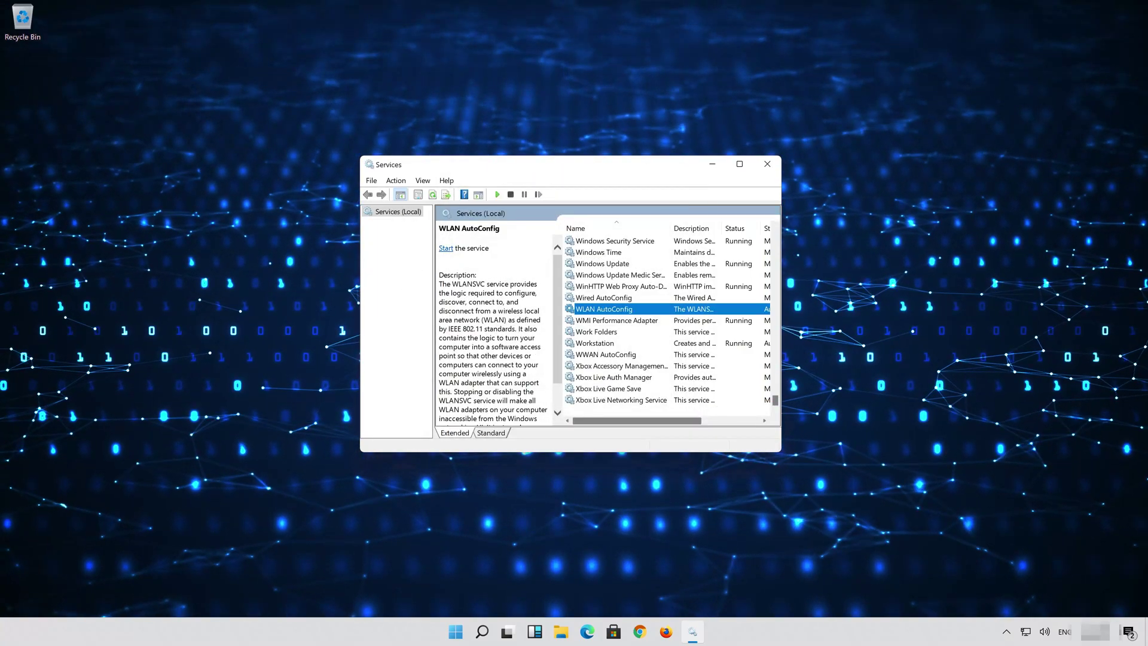
pyautogui.click(447, 249)
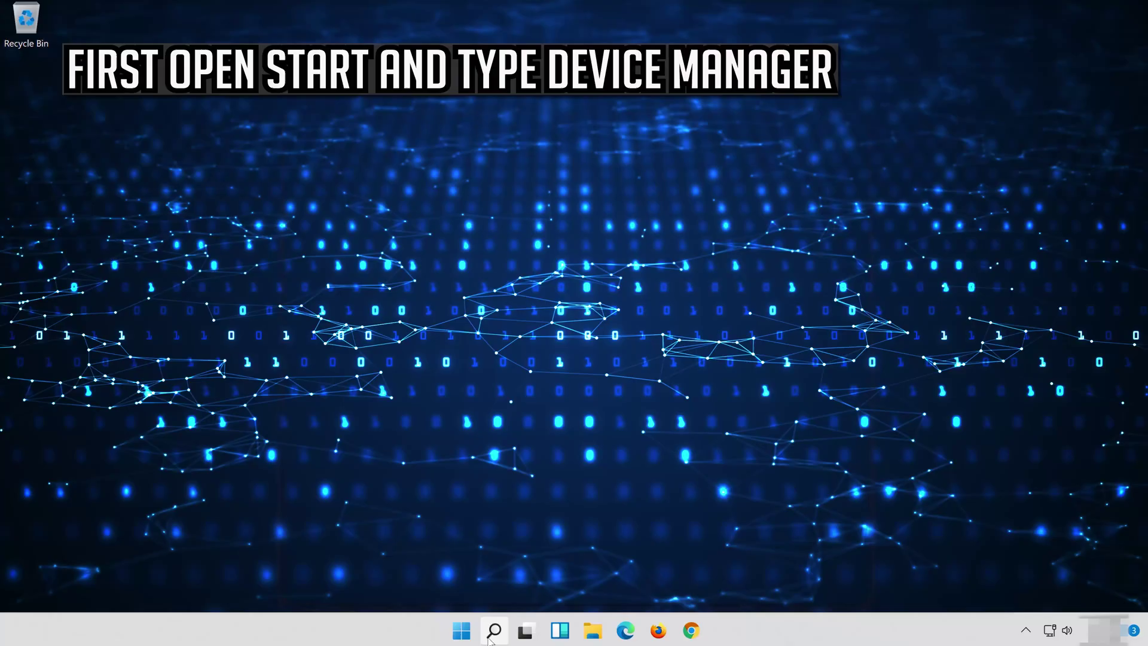
# Search Windows for device manager and open Device Manager.
pyautogui.click(489, 638)
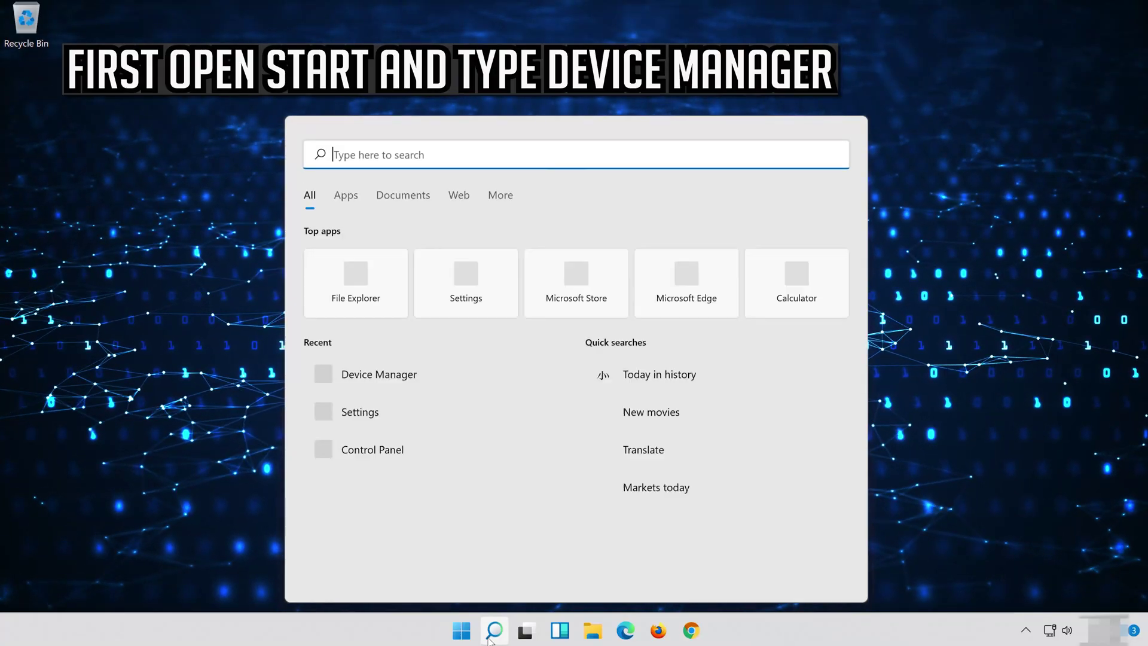
pyautogui.write('devic')
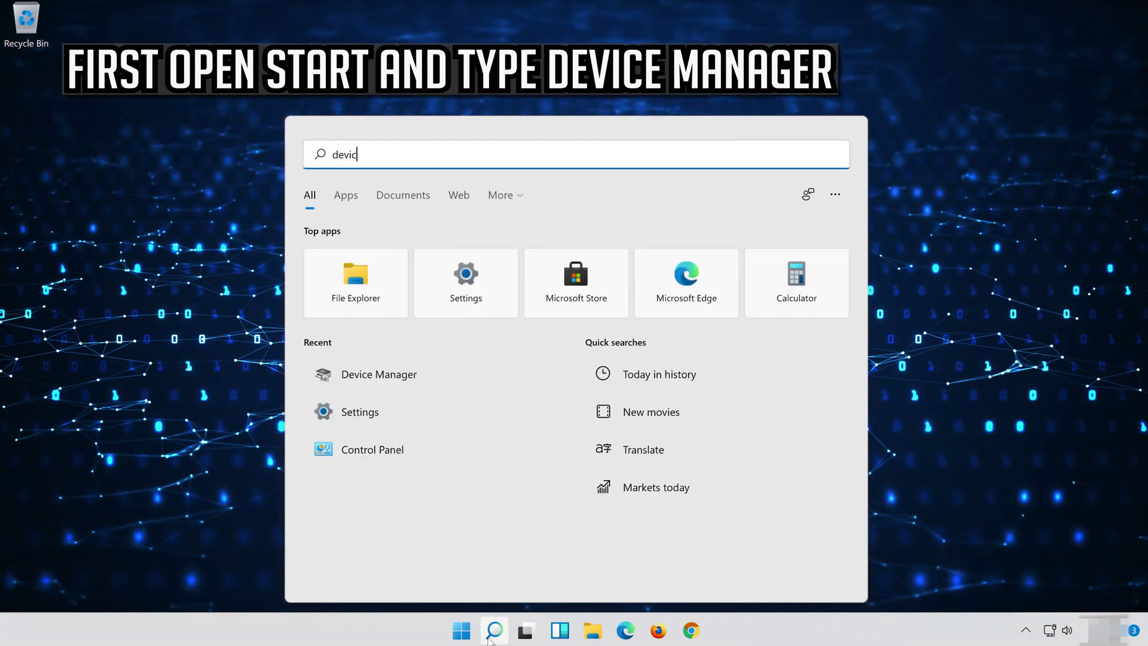
pyautogui.write('e manager')
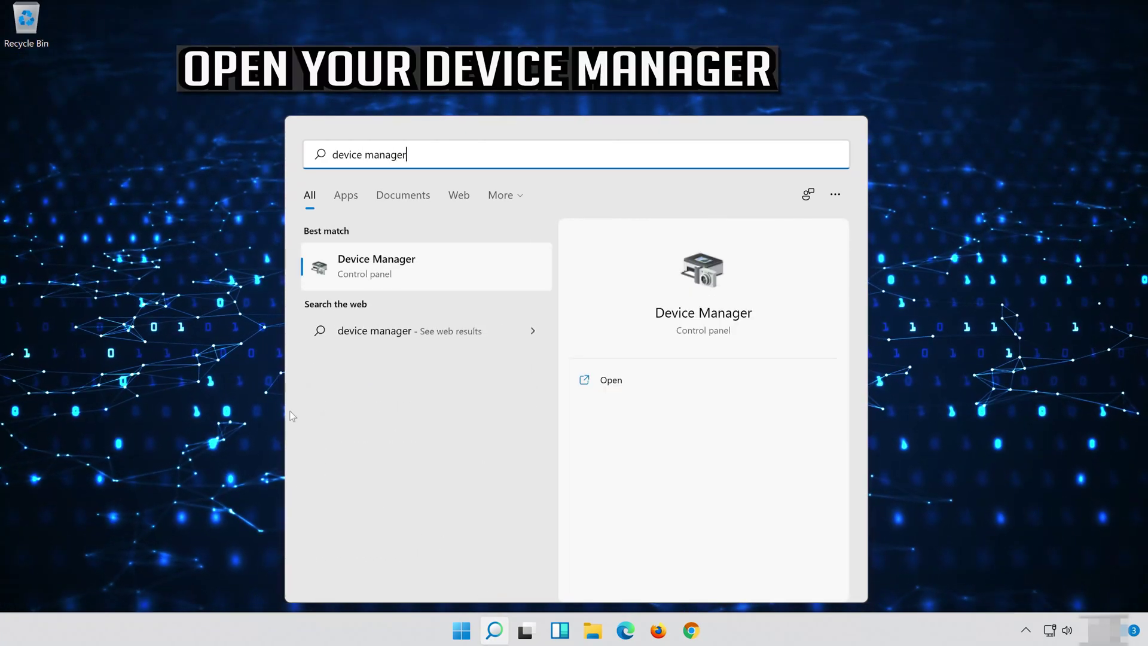
pyautogui.click(404, 271)
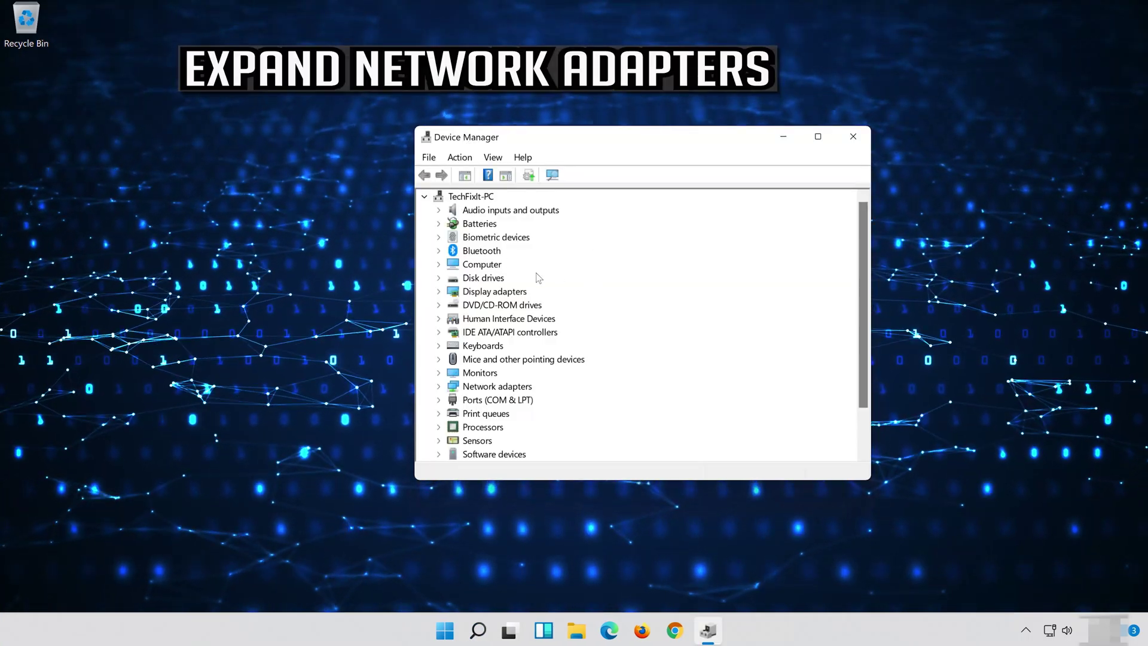
# Expand the network adapters and show the driver properties of the Intel(R) 82574L Gigabit Network Connection.
pyautogui.click(442, 387)
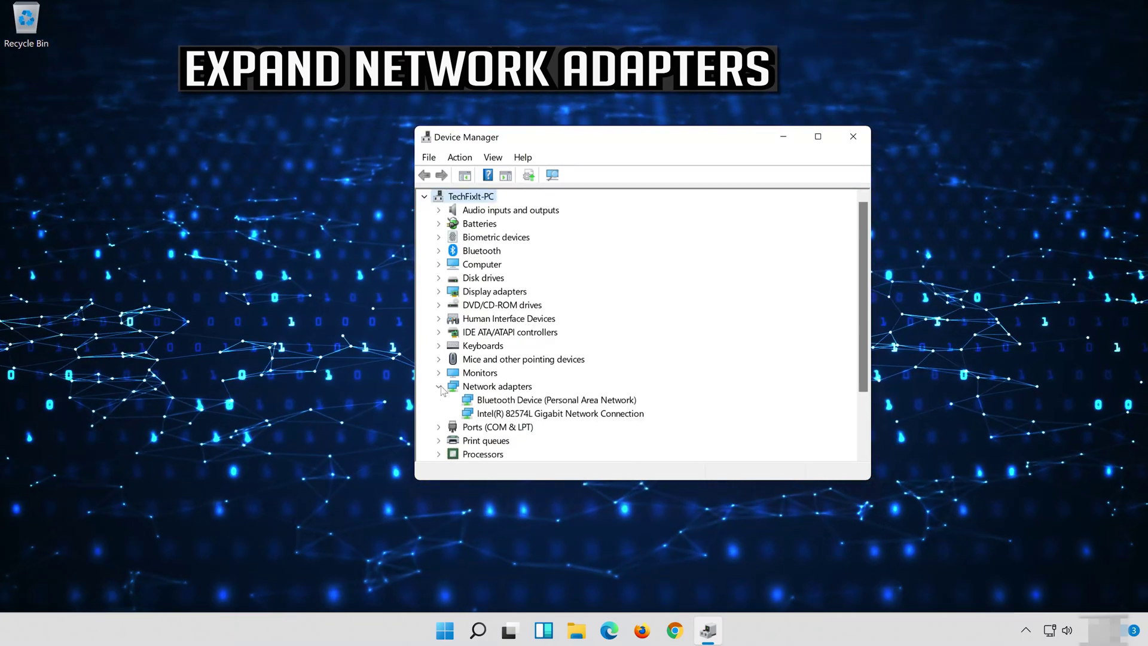
pyautogui.click(550, 413)
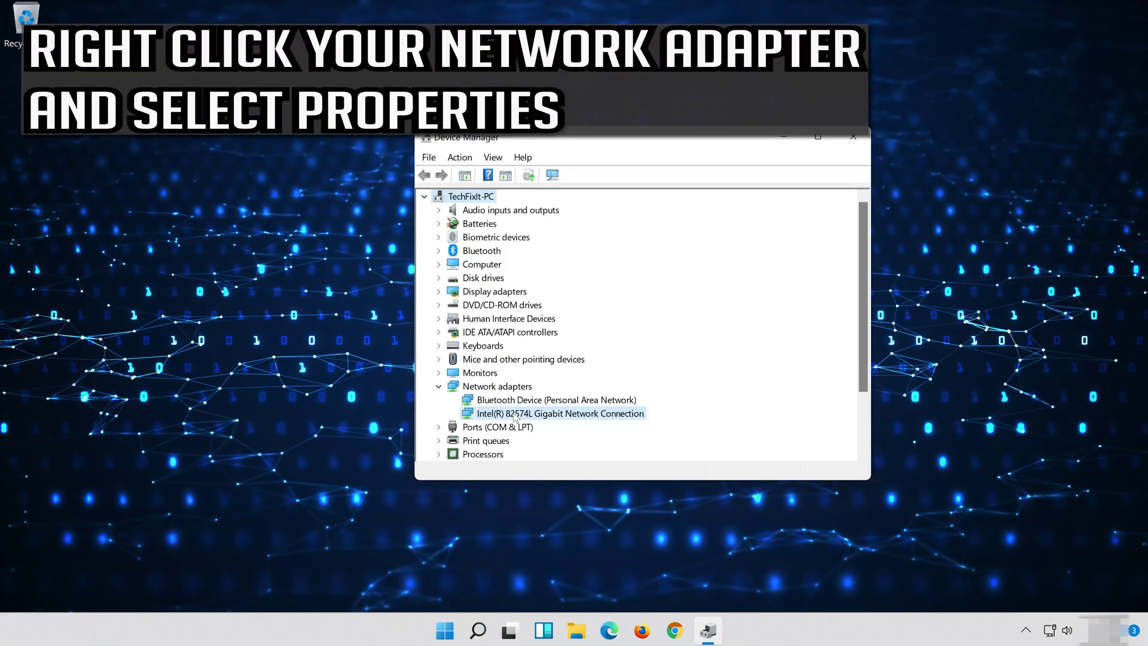
pyautogui.rightClick(563, 416)
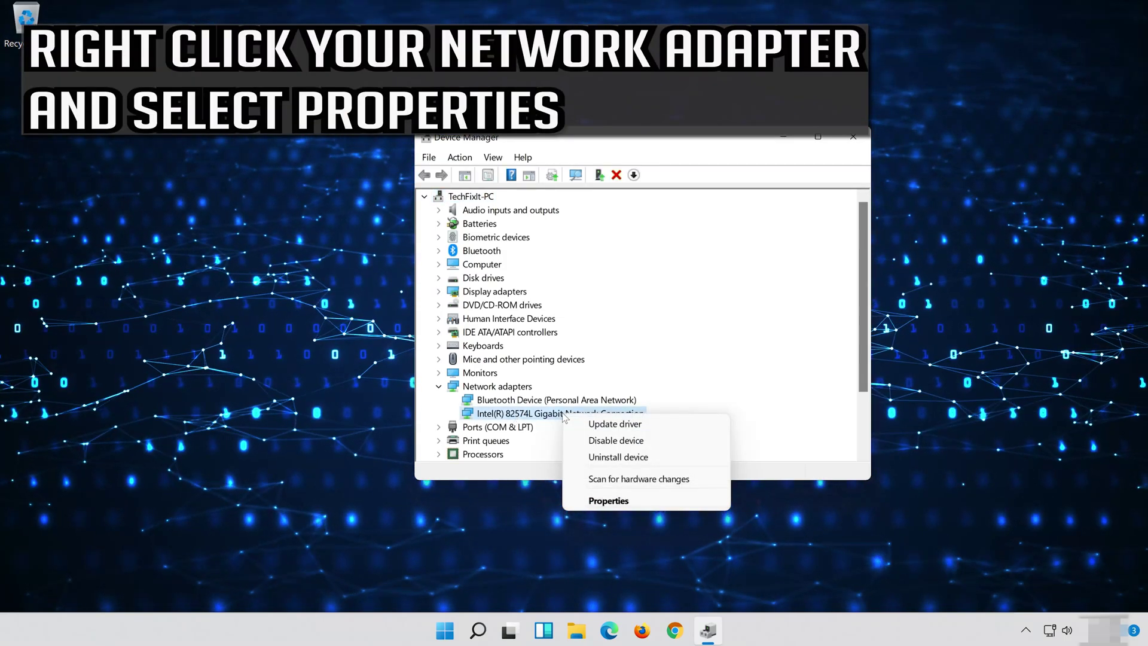
pyautogui.click(635, 503)
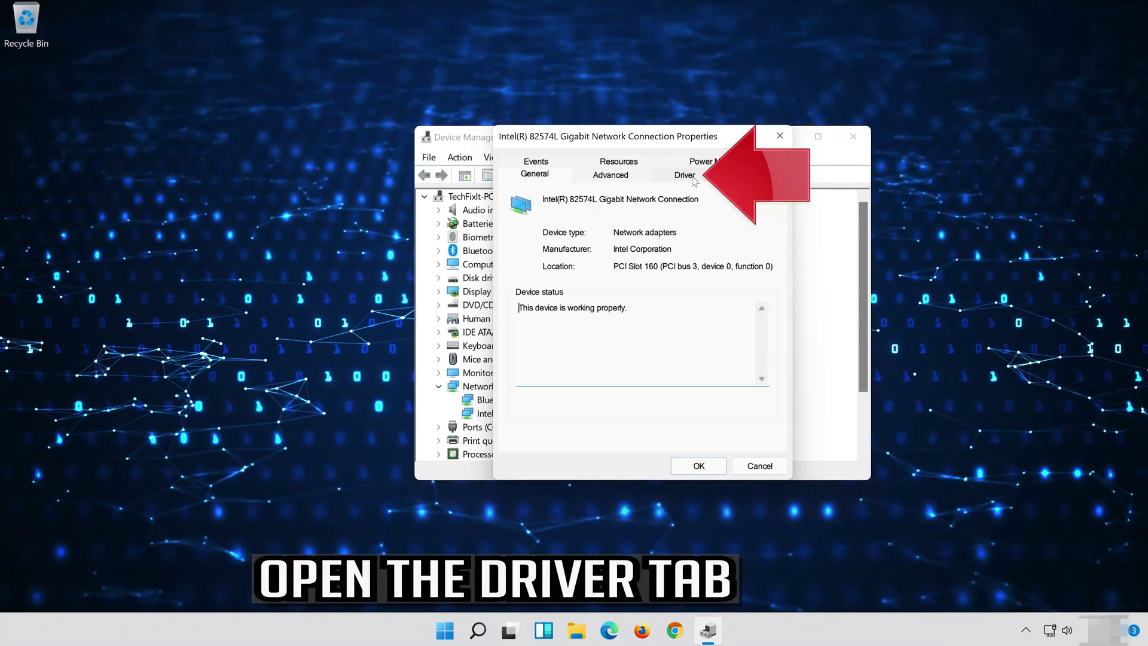
pyautogui.click(686, 174)
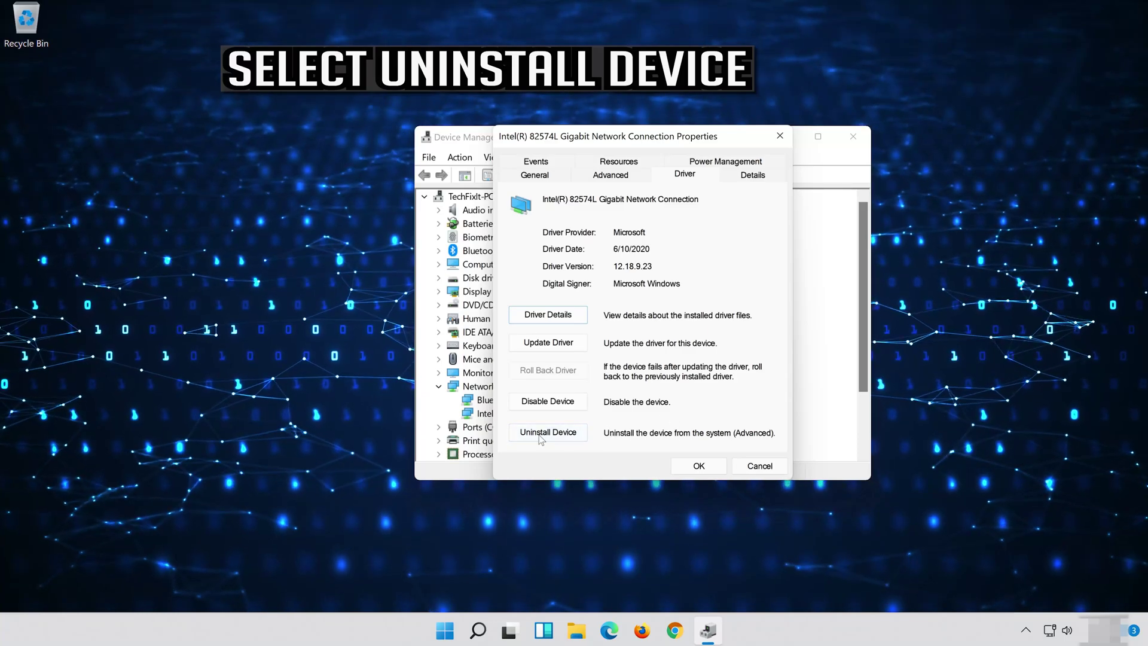
# Uninstall the Intel(R) 82574L Gigabit Network Connection device and close Device Manager.
pyautogui.click(556, 433)
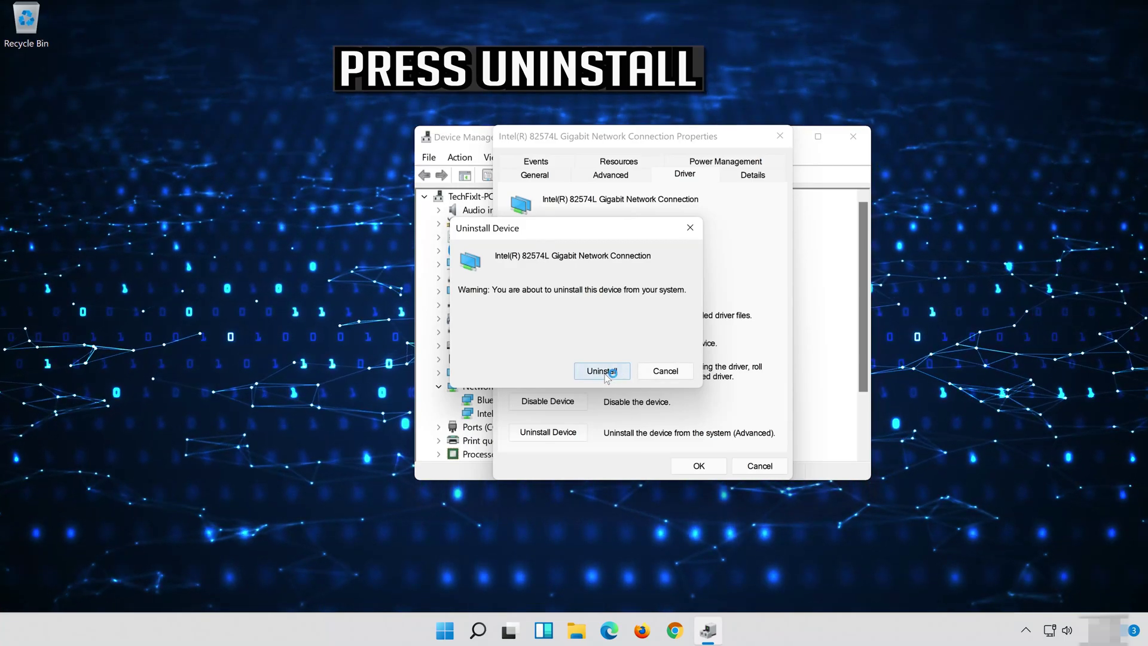
pyautogui.click(602, 372)
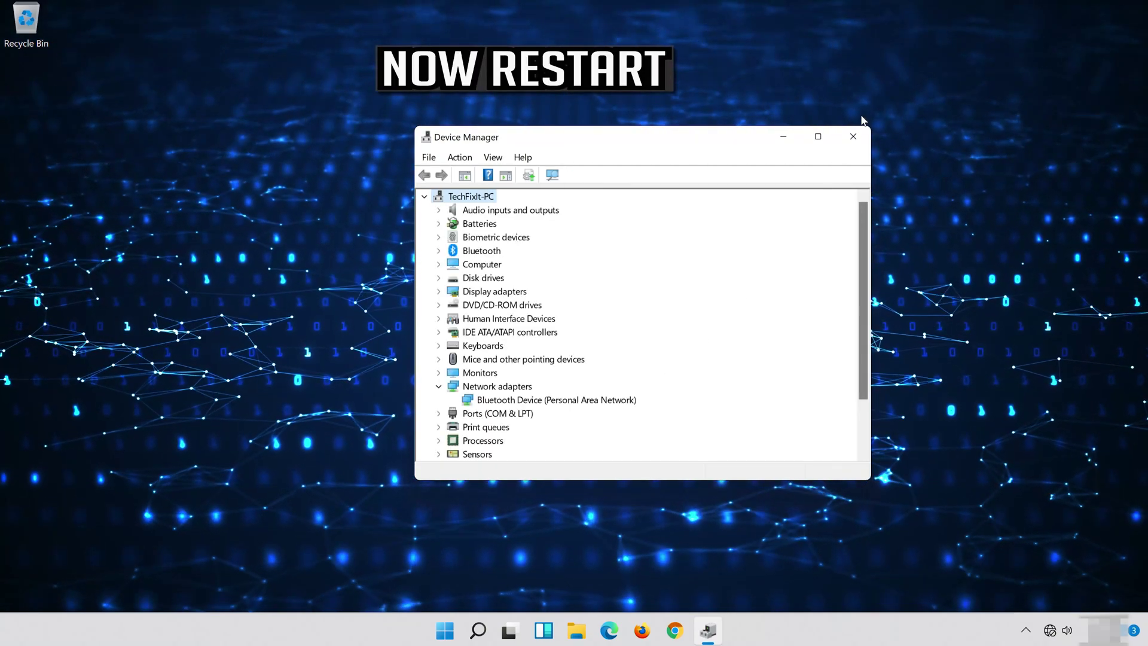
pyautogui.click(853, 137)
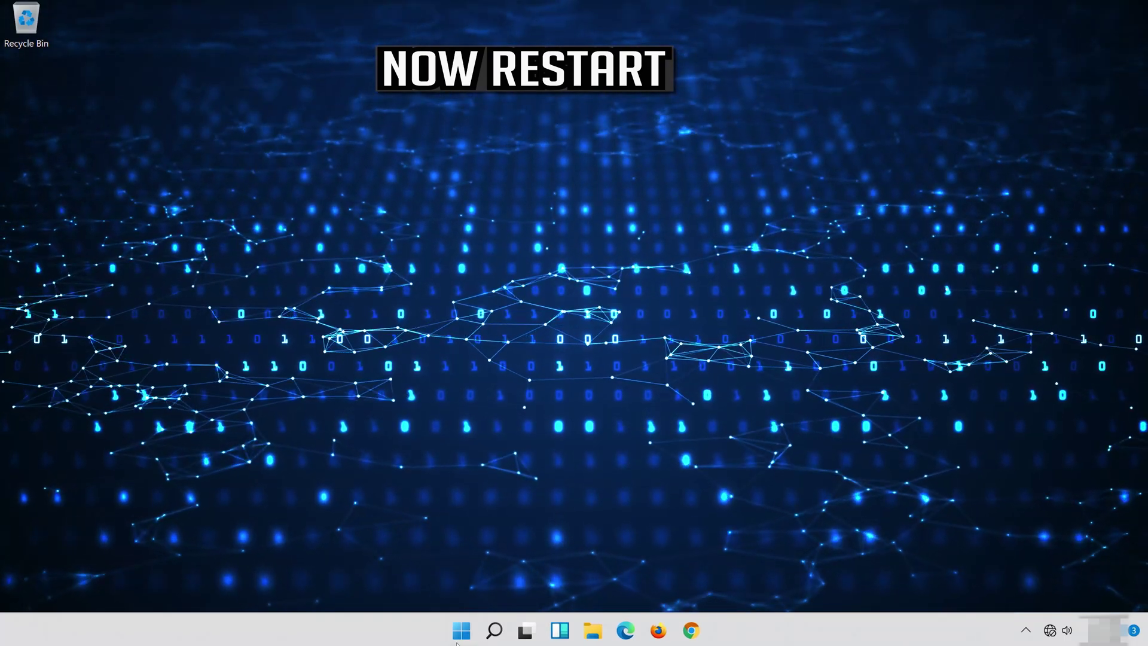
# Restart the computer from the Start menu.
pyautogui.click(459, 634)
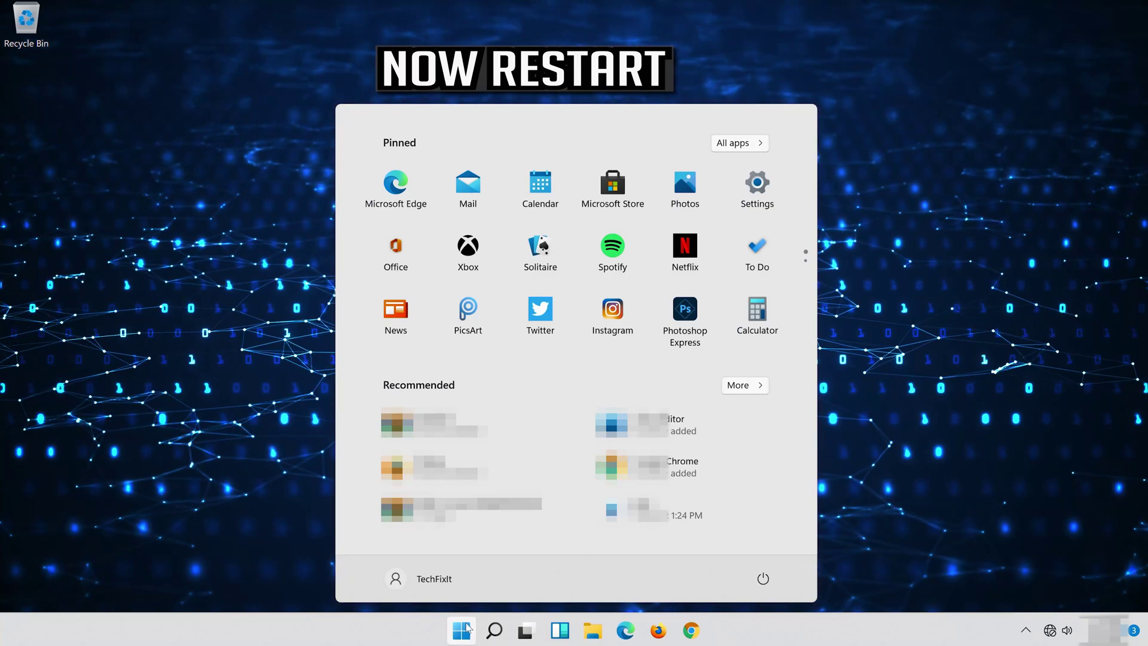
pyautogui.click(771, 579)
pyautogui.click(769, 546)
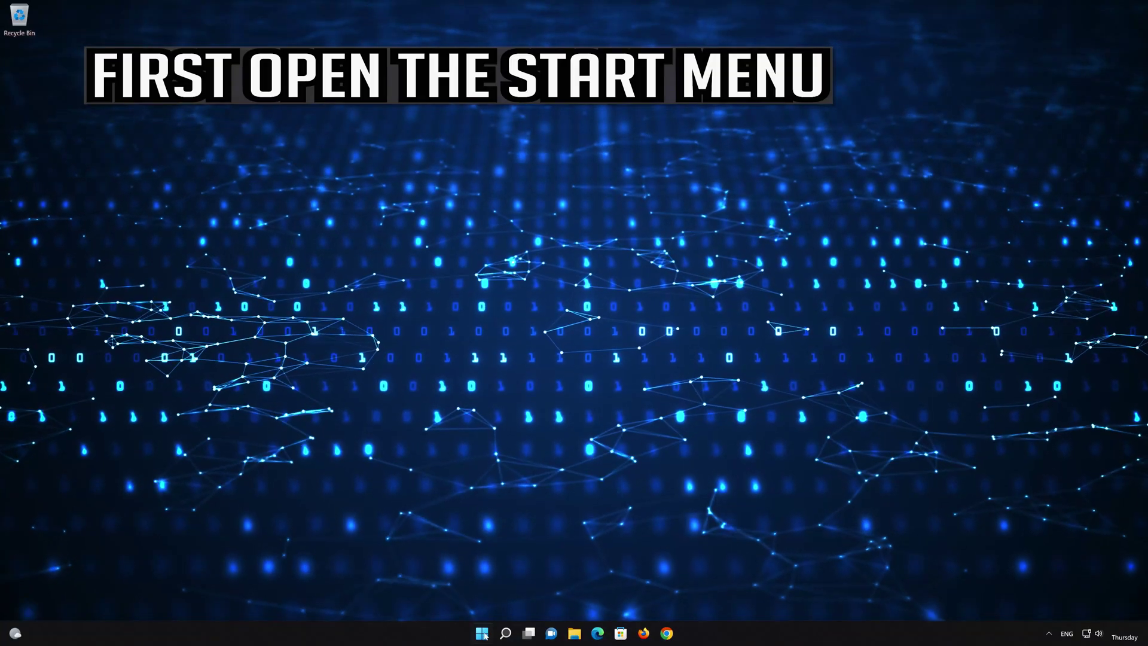
# Open the Windows Settings app from the Start menu.
pyautogui.click(479, 639)
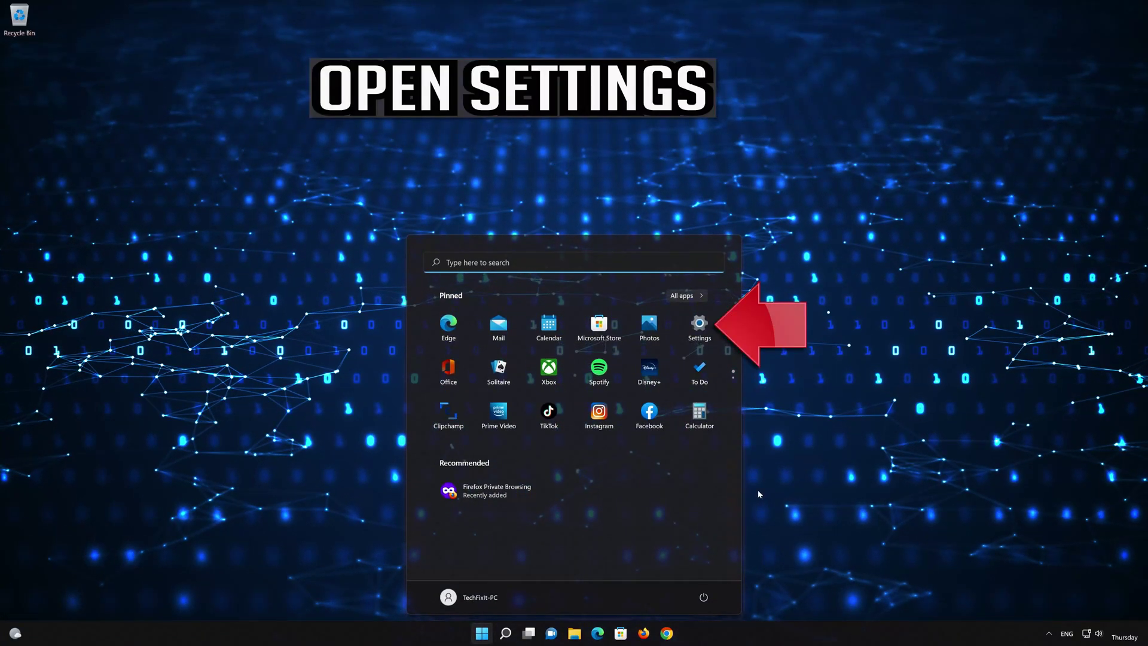
pyautogui.click(700, 326)
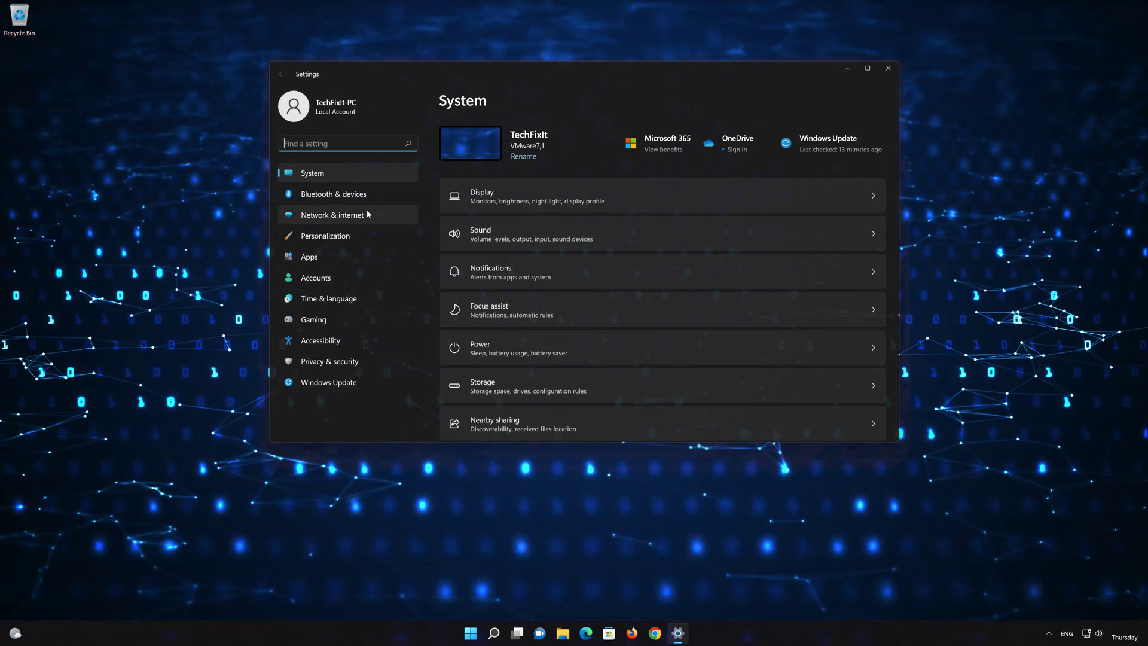
# Switch the Ethernet connection's DNS server assignment to Manual and enable IPv4.
pyautogui.click(368, 213)
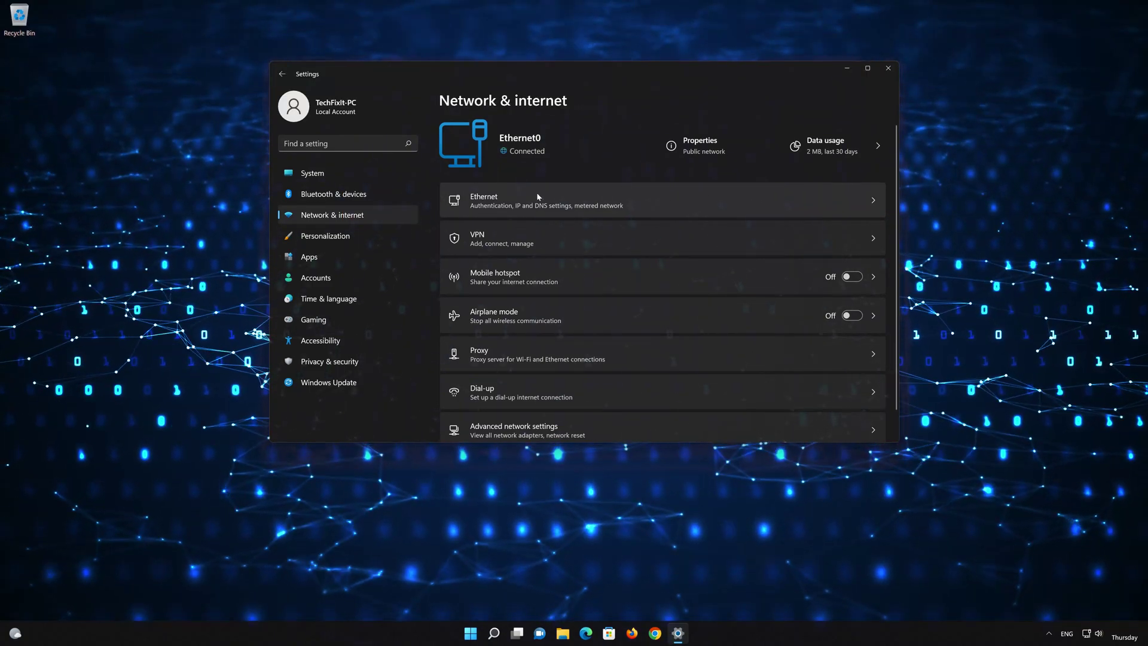
pyautogui.click(679, 205)
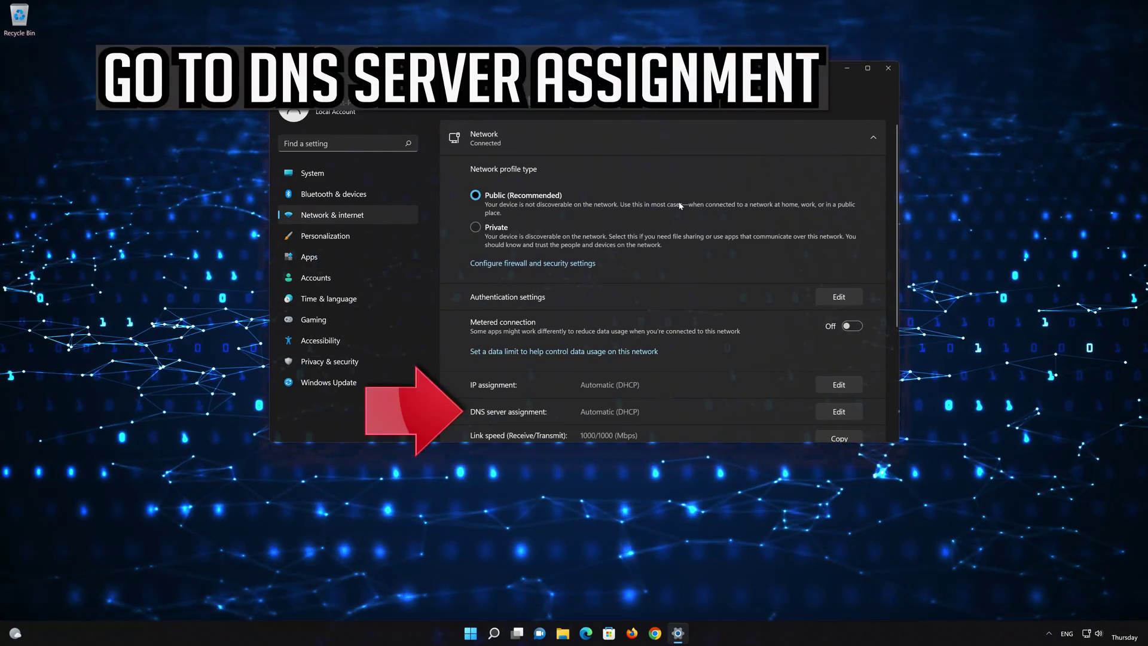
pyautogui.scroll(-2, 679, 205)
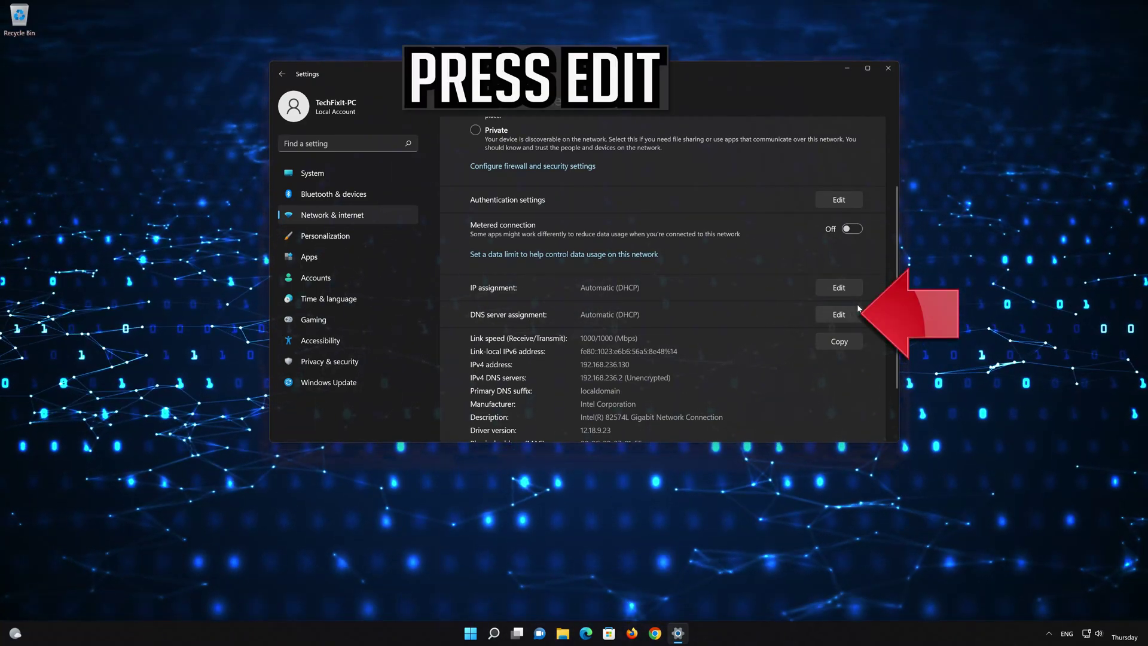
pyautogui.click(839, 315)
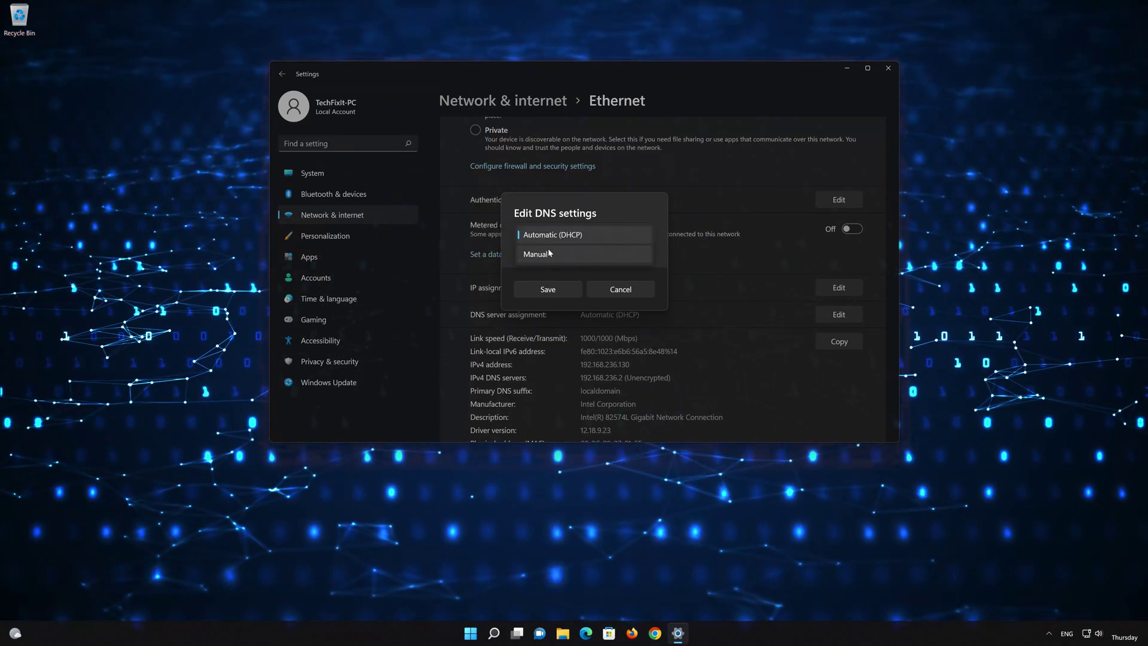
pyautogui.click(563, 255)
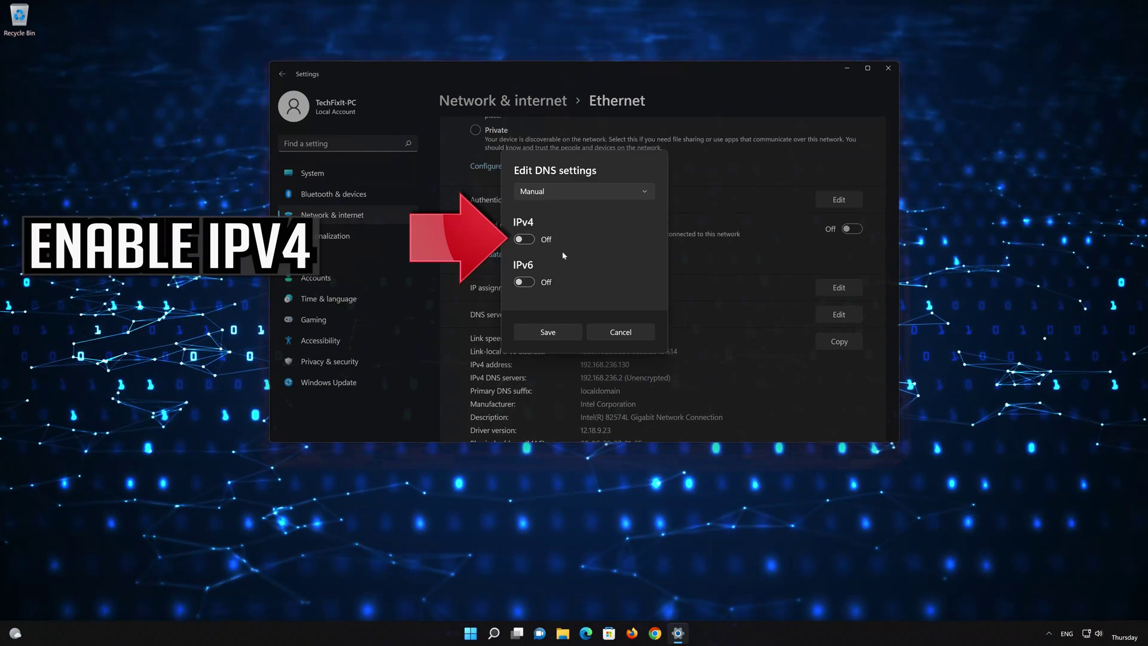
pyautogui.click(532, 240)
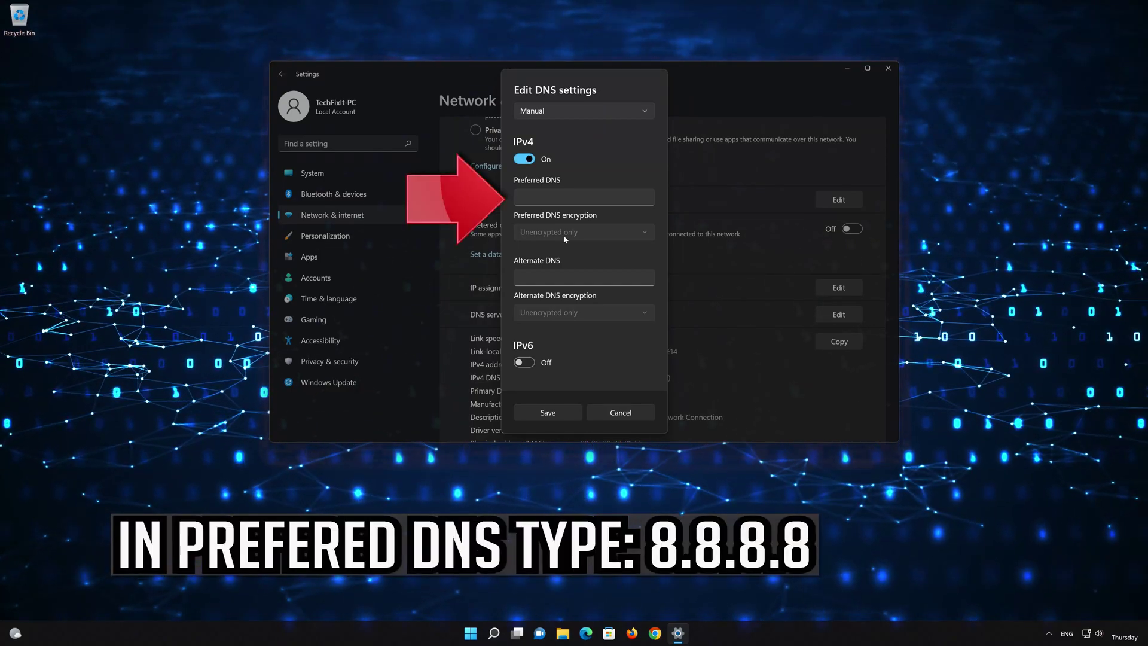
# Set the IPv4 preferred DNS to 8.8.8.8 with Encrypted only (DNS over HTTPS) encryption.
pyautogui.click(584, 197)
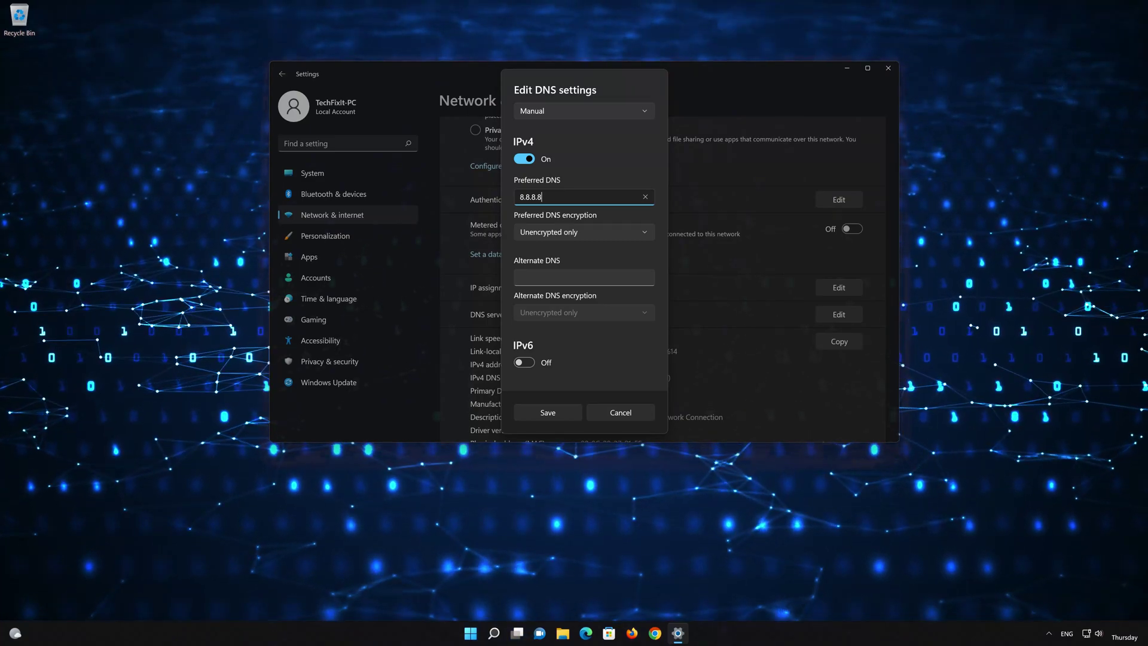
pyautogui.click(576, 232)
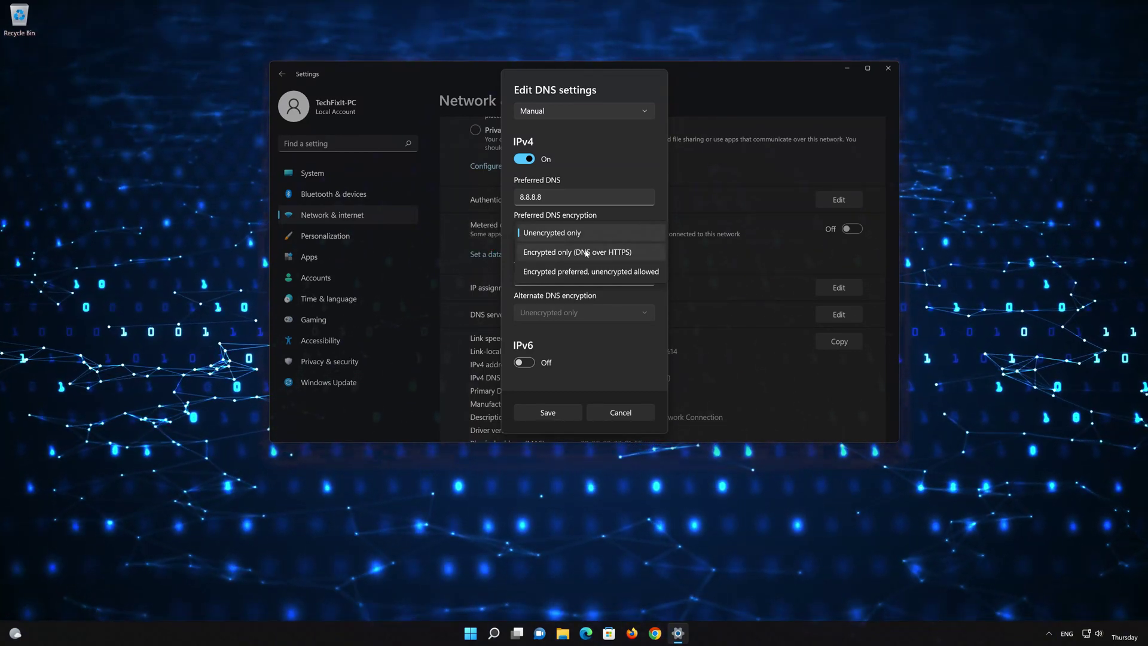
pyautogui.click(586, 253)
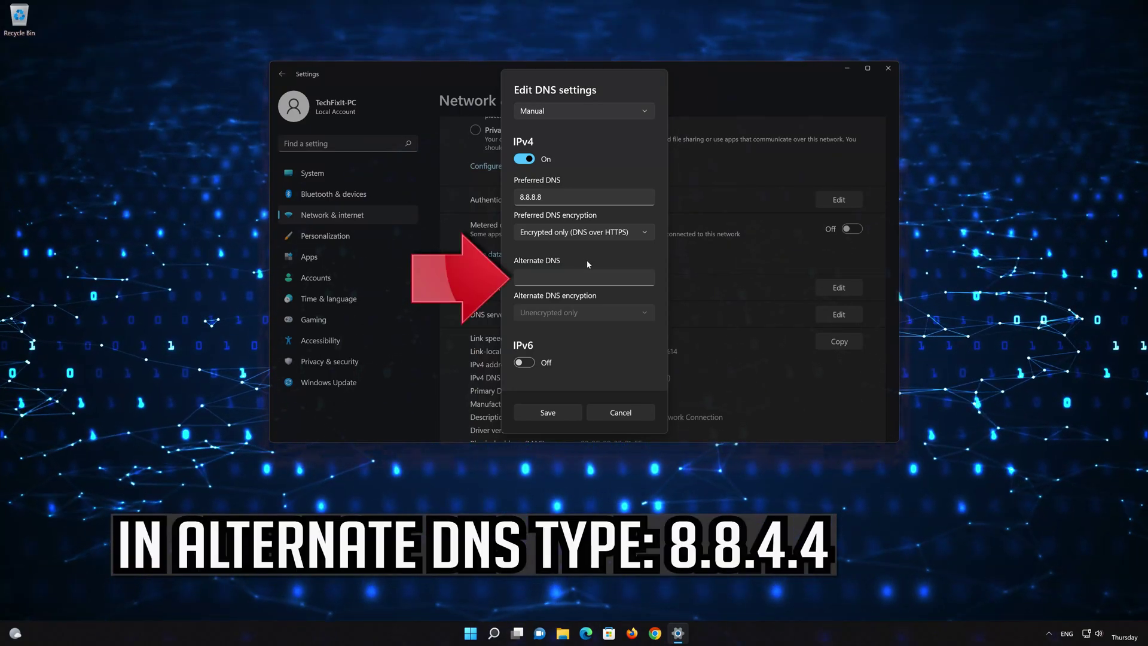
# Set the alternate DNS to 8.8.4.4 with Encrypted only (DNS over HTTPS) encryption and save the DNS settings.
pyautogui.click(584, 276)
pyautogui.write('8.8.8')
pyautogui.press('BackSpace')
pyautogui.write('4.4')
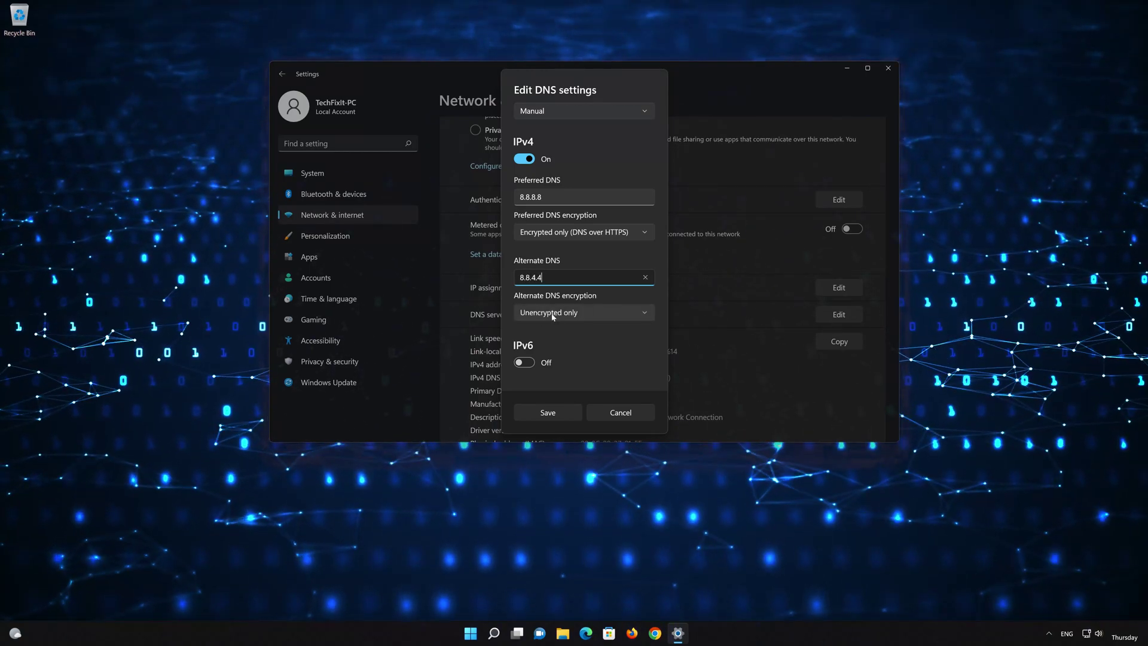
pyautogui.click(572, 313)
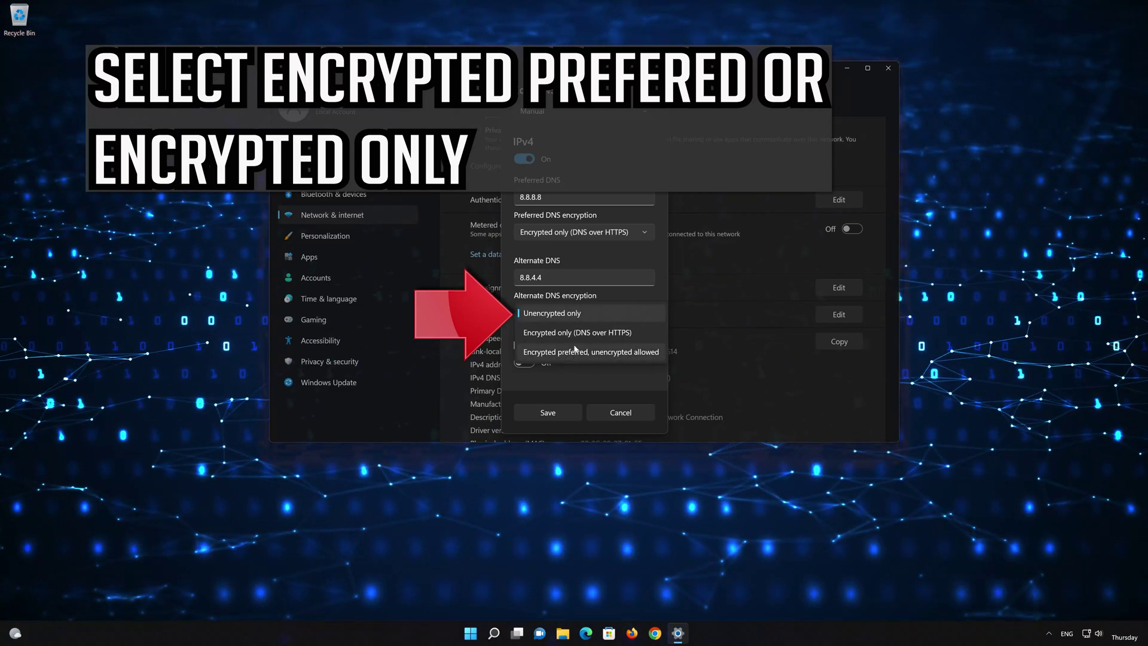
pyautogui.click(583, 332)
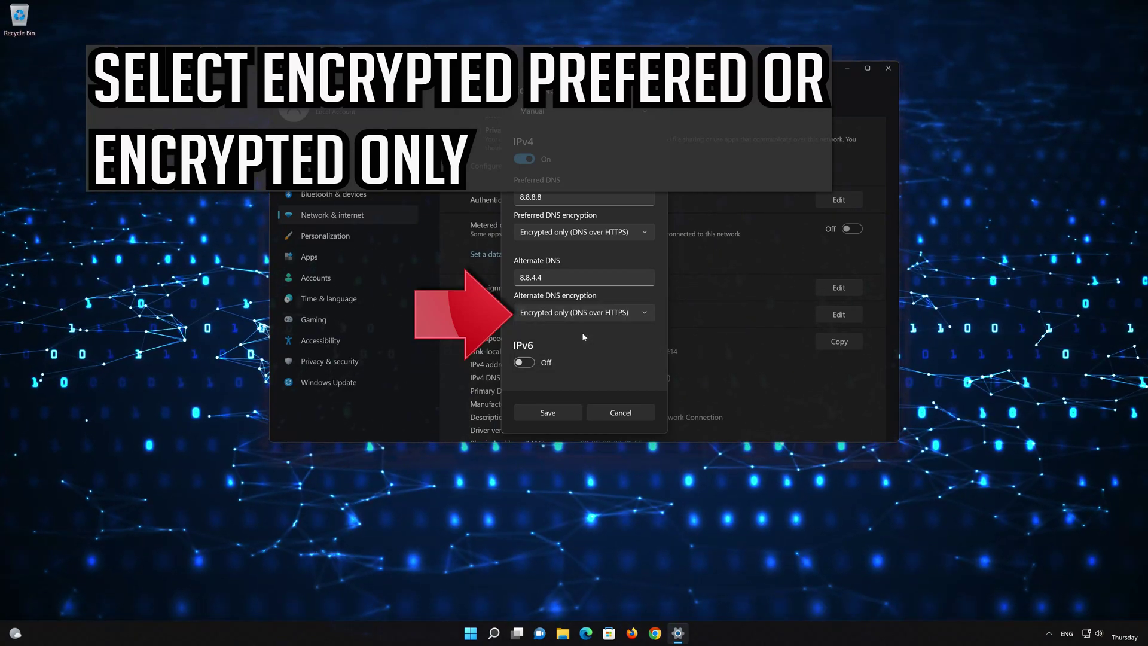
pyautogui.click(545, 413)
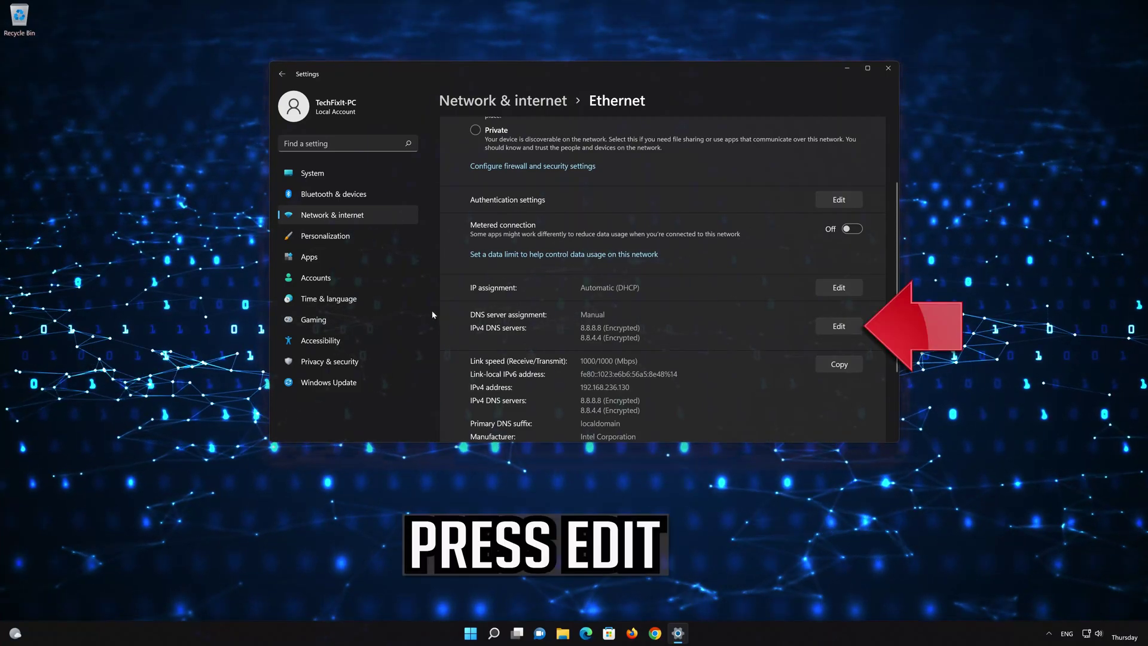
# Set the Ethernet DNS server assignment back to Automatic (DHCP), save it and close Settings.
pyautogui.click(840, 327)
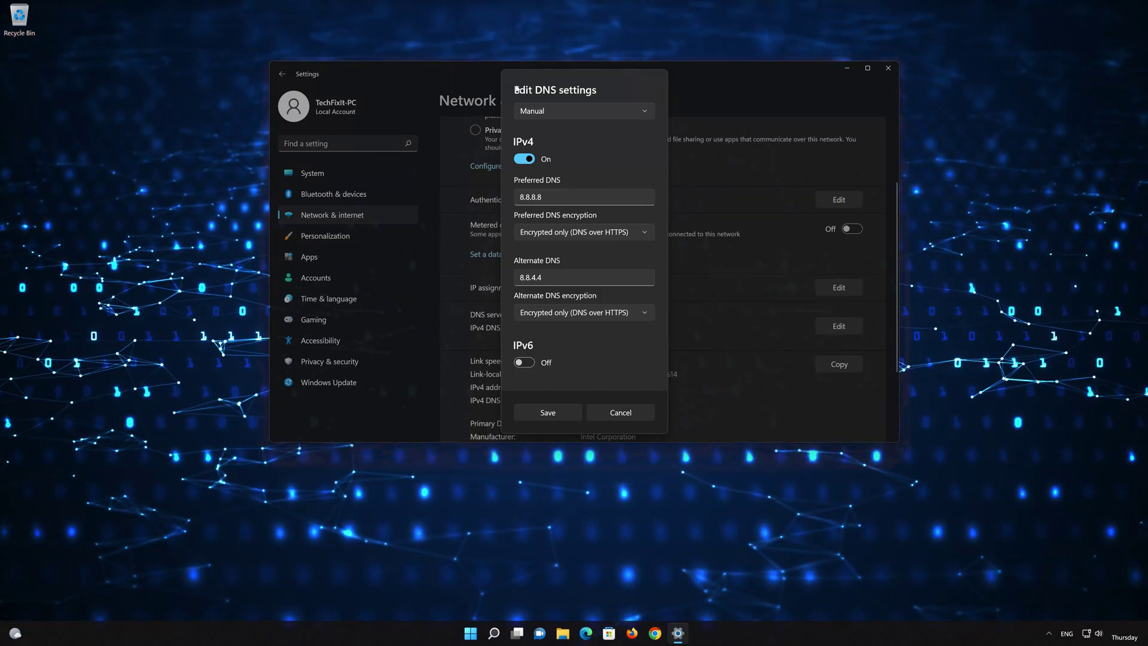
pyautogui.click(549, 109)
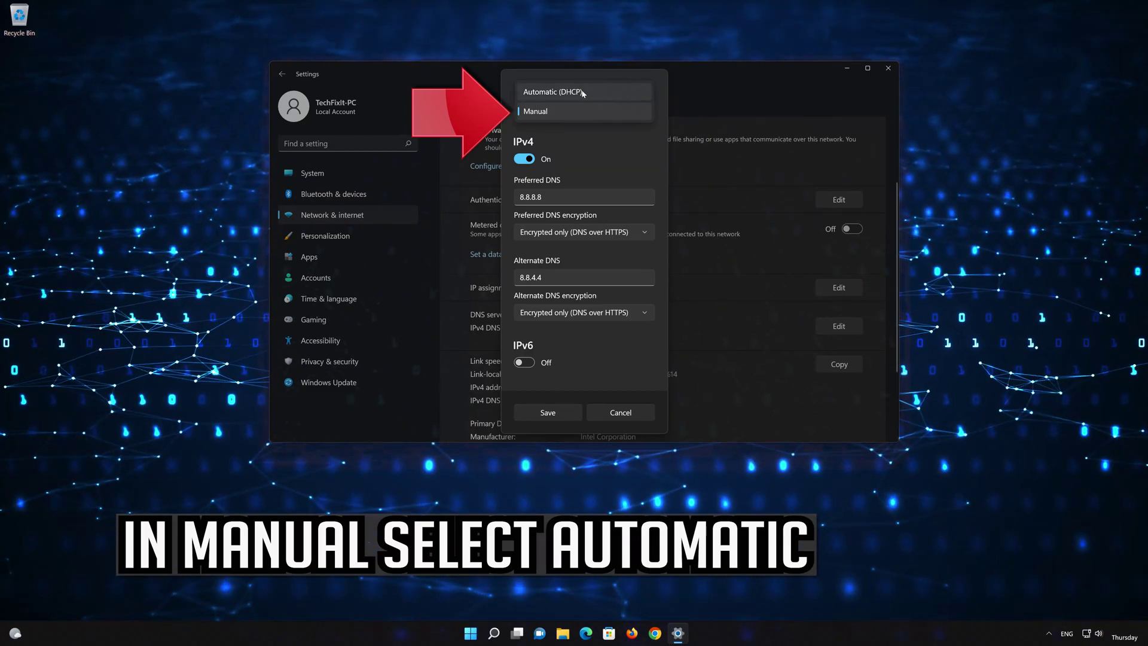
pyautogui.click(582, 93)
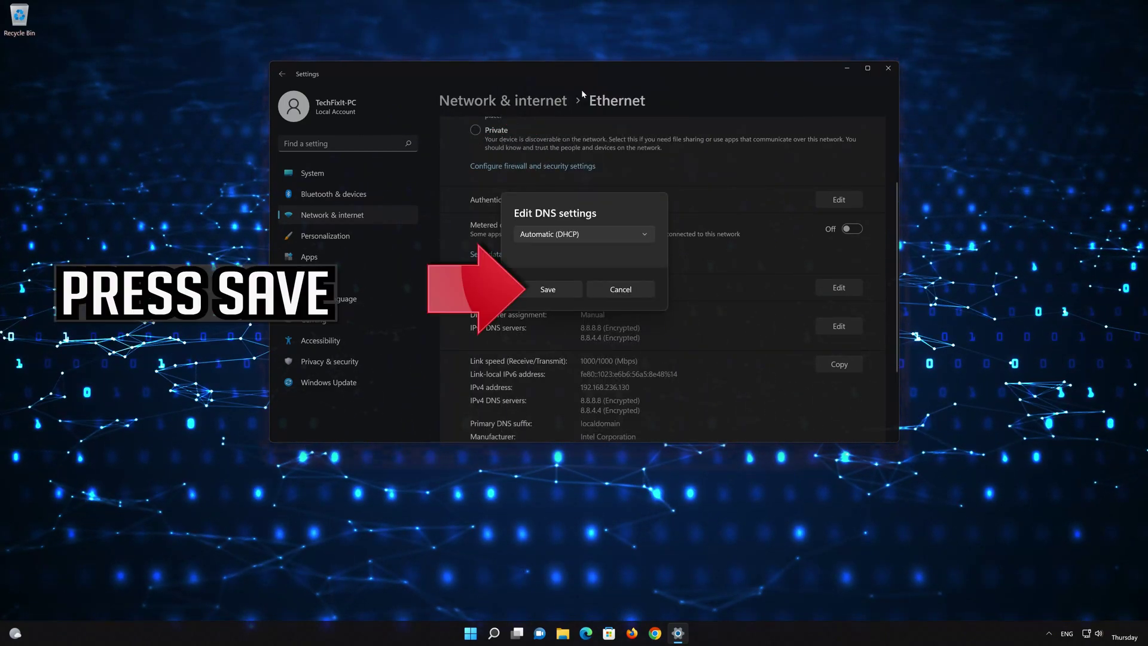
pyautogui.click(548, 290)
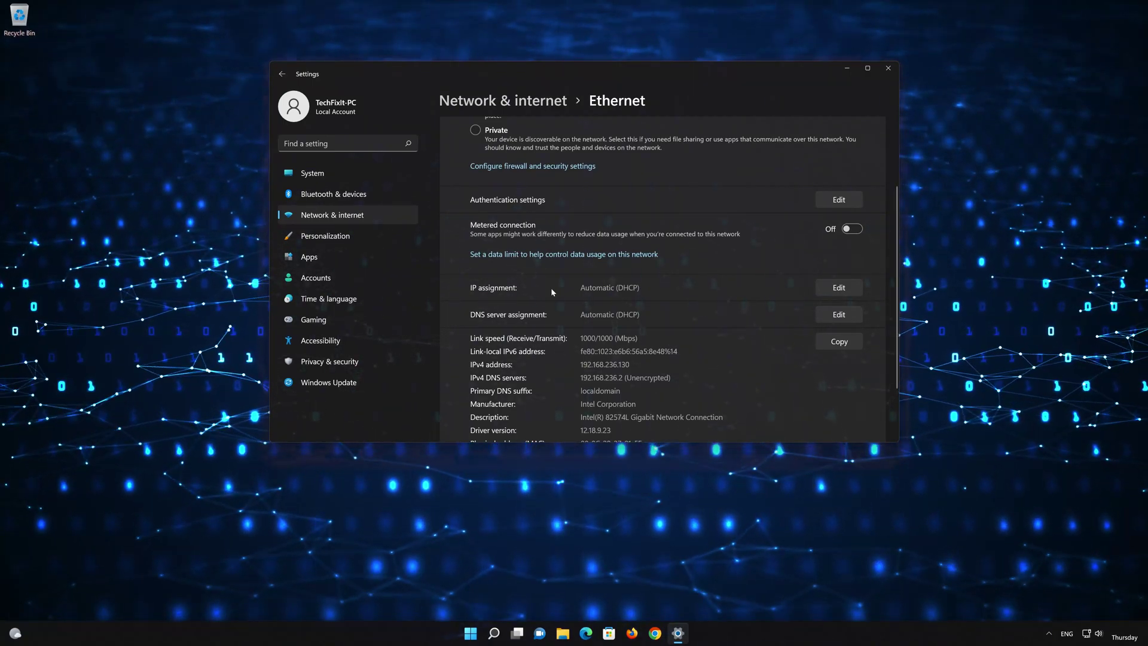
pyautogui.click(889, 69)
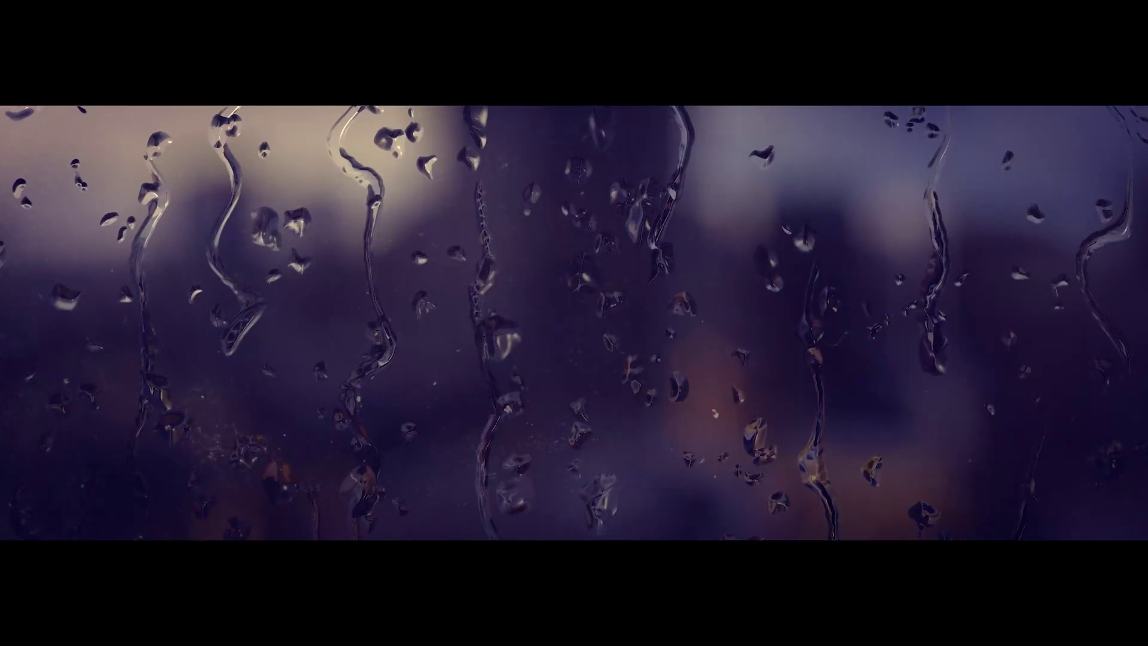